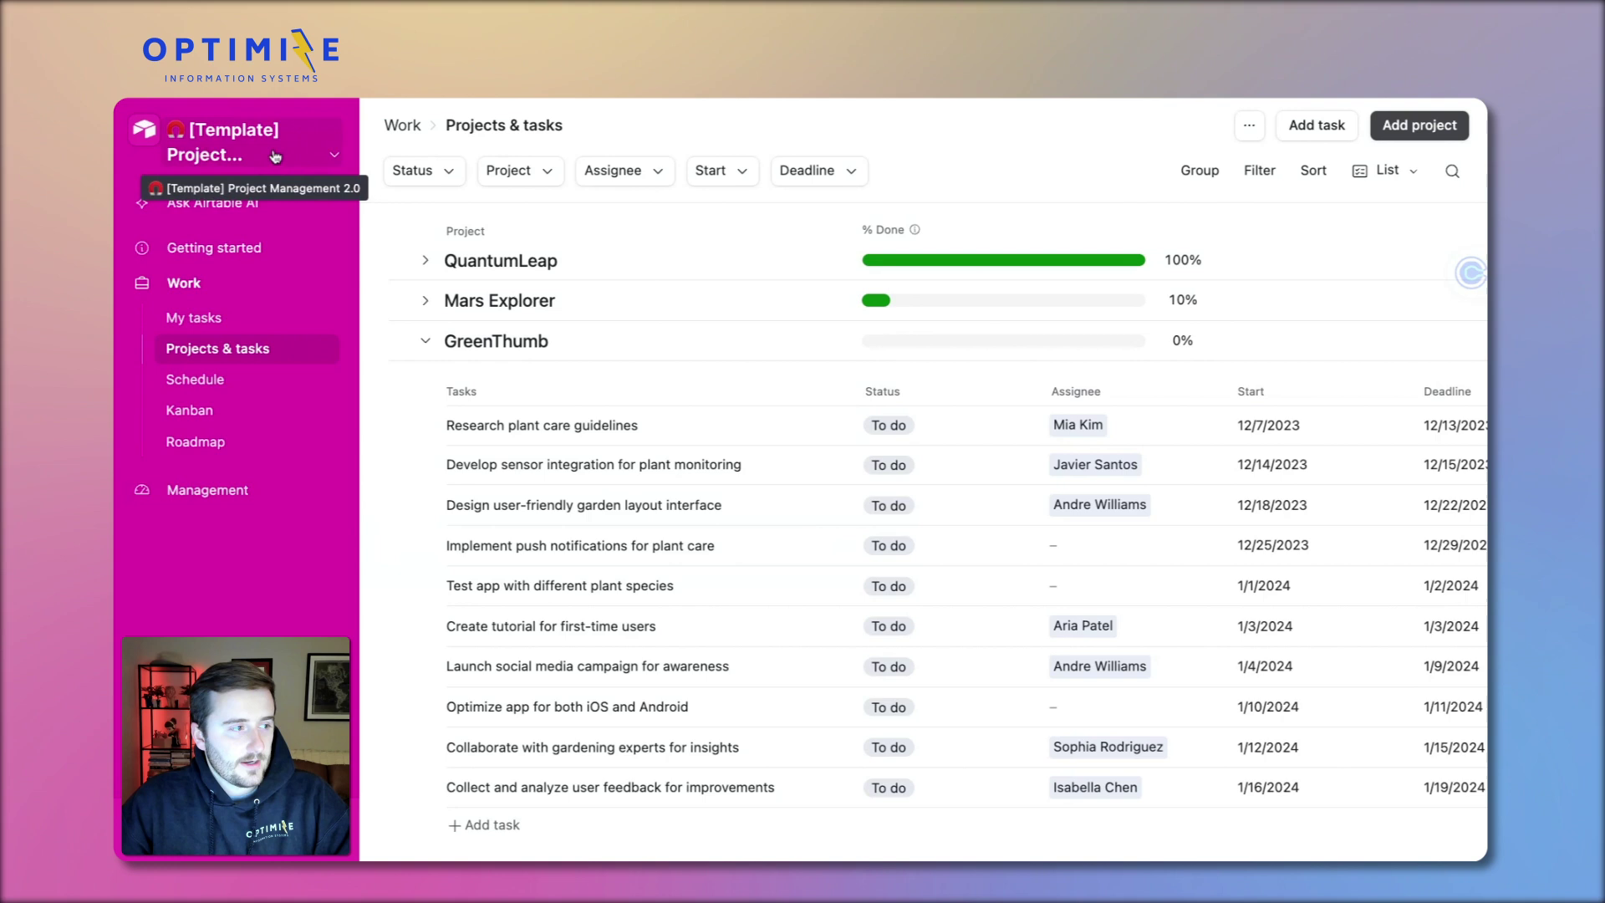
- Check the CSV download option on the underlying data table's grid view
click(228, 154)
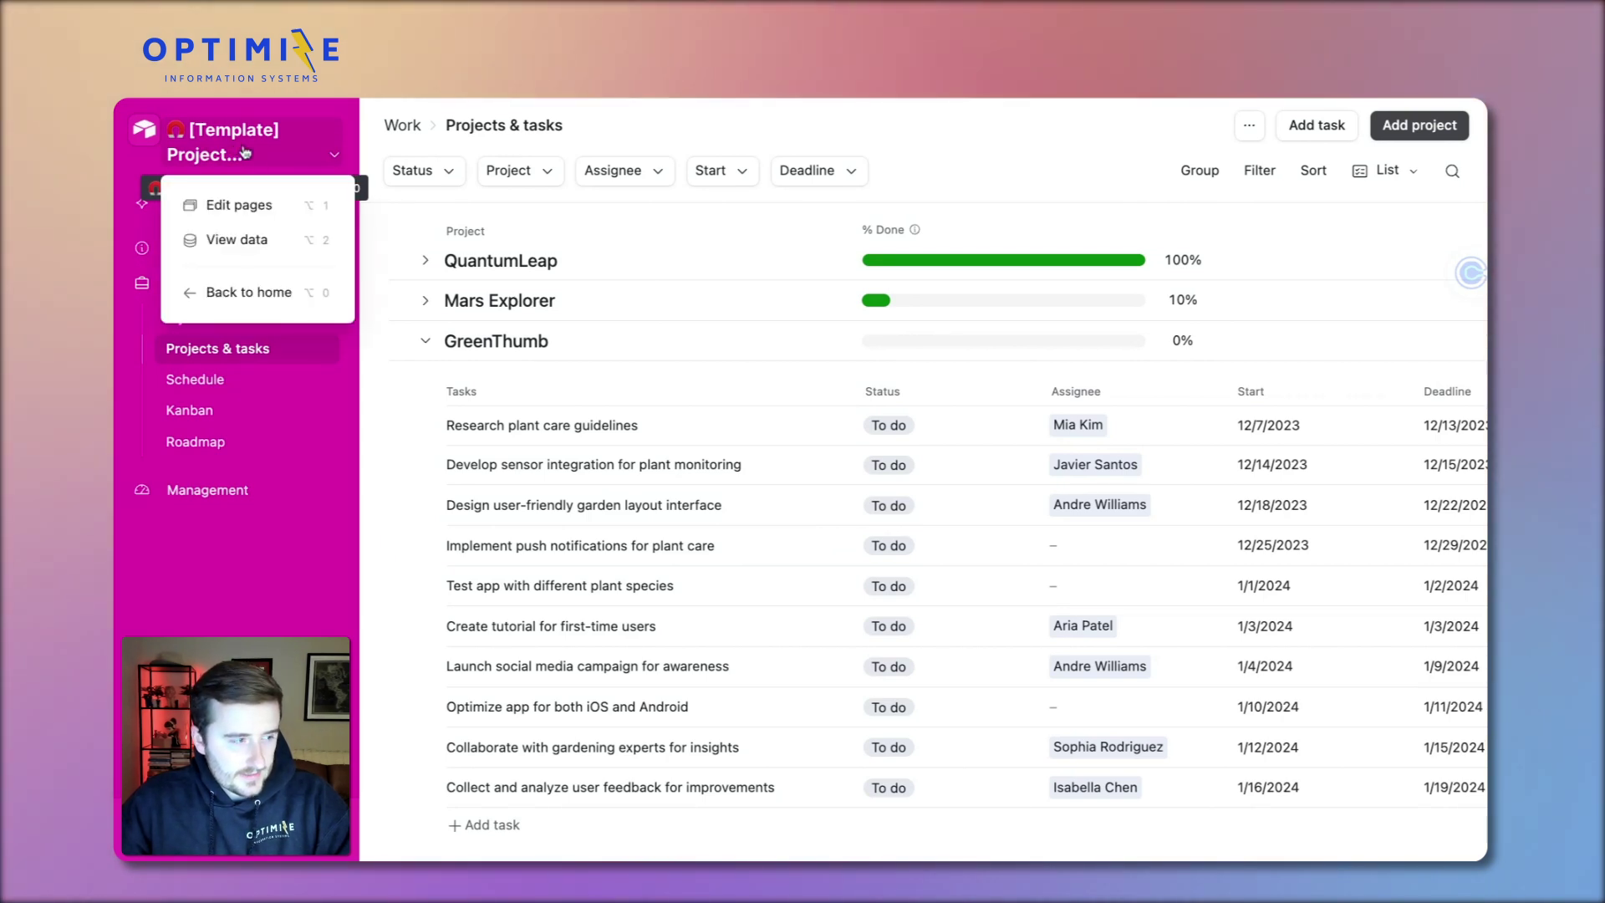
click(251, 238)
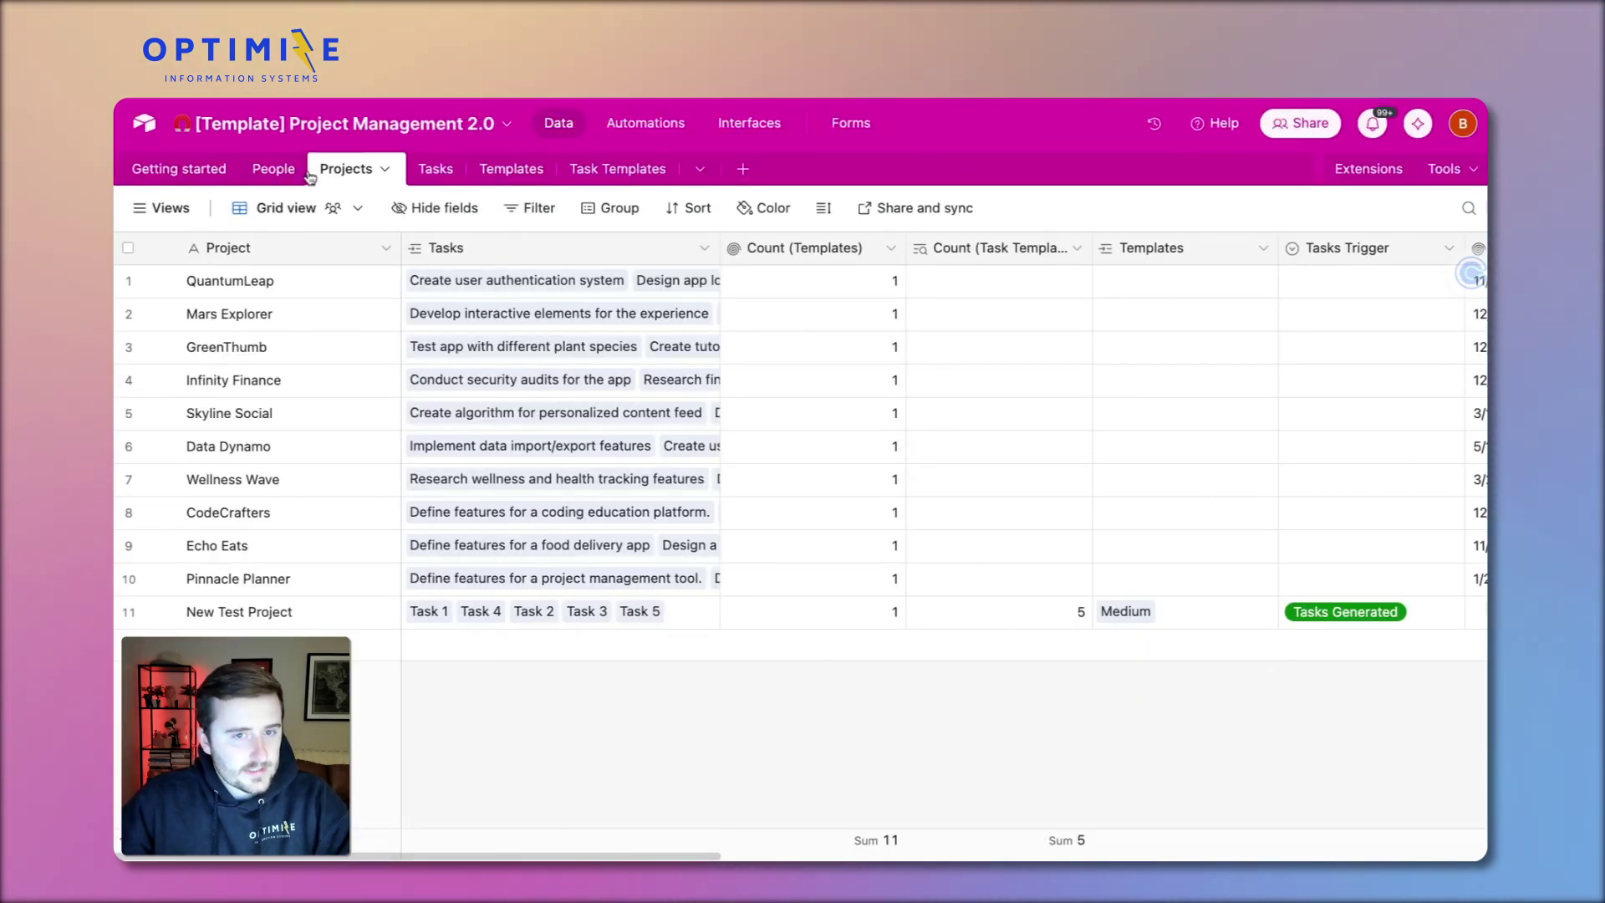
click(360, 210)
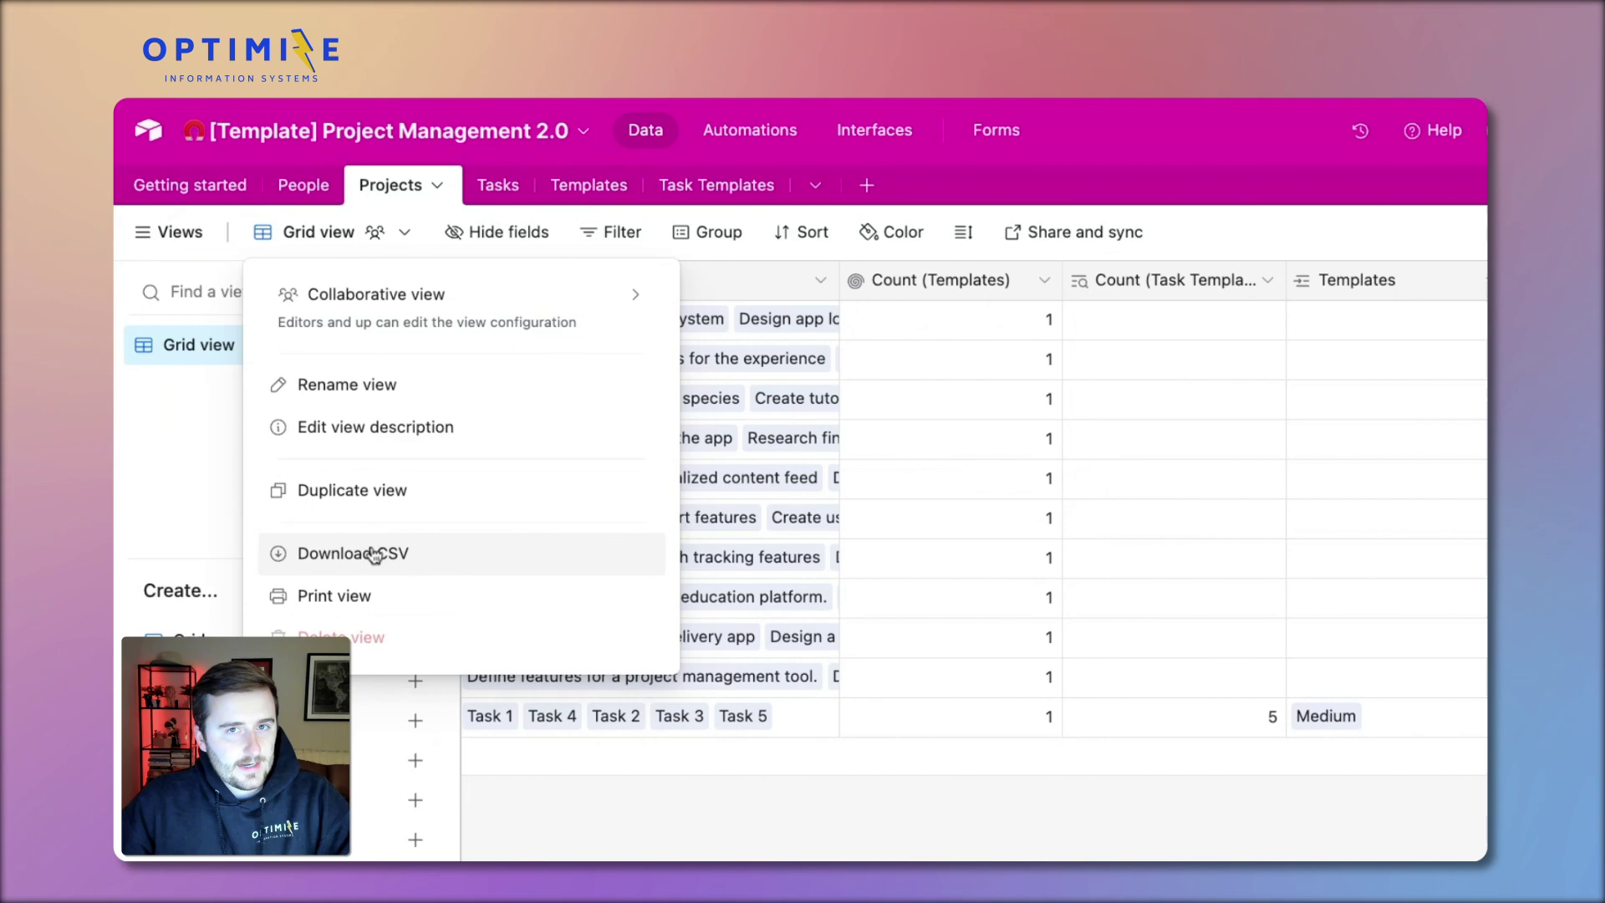
- Switch on CSV export and CSV import in the Projects & tasks page's Advanced settings
click(888, 134)
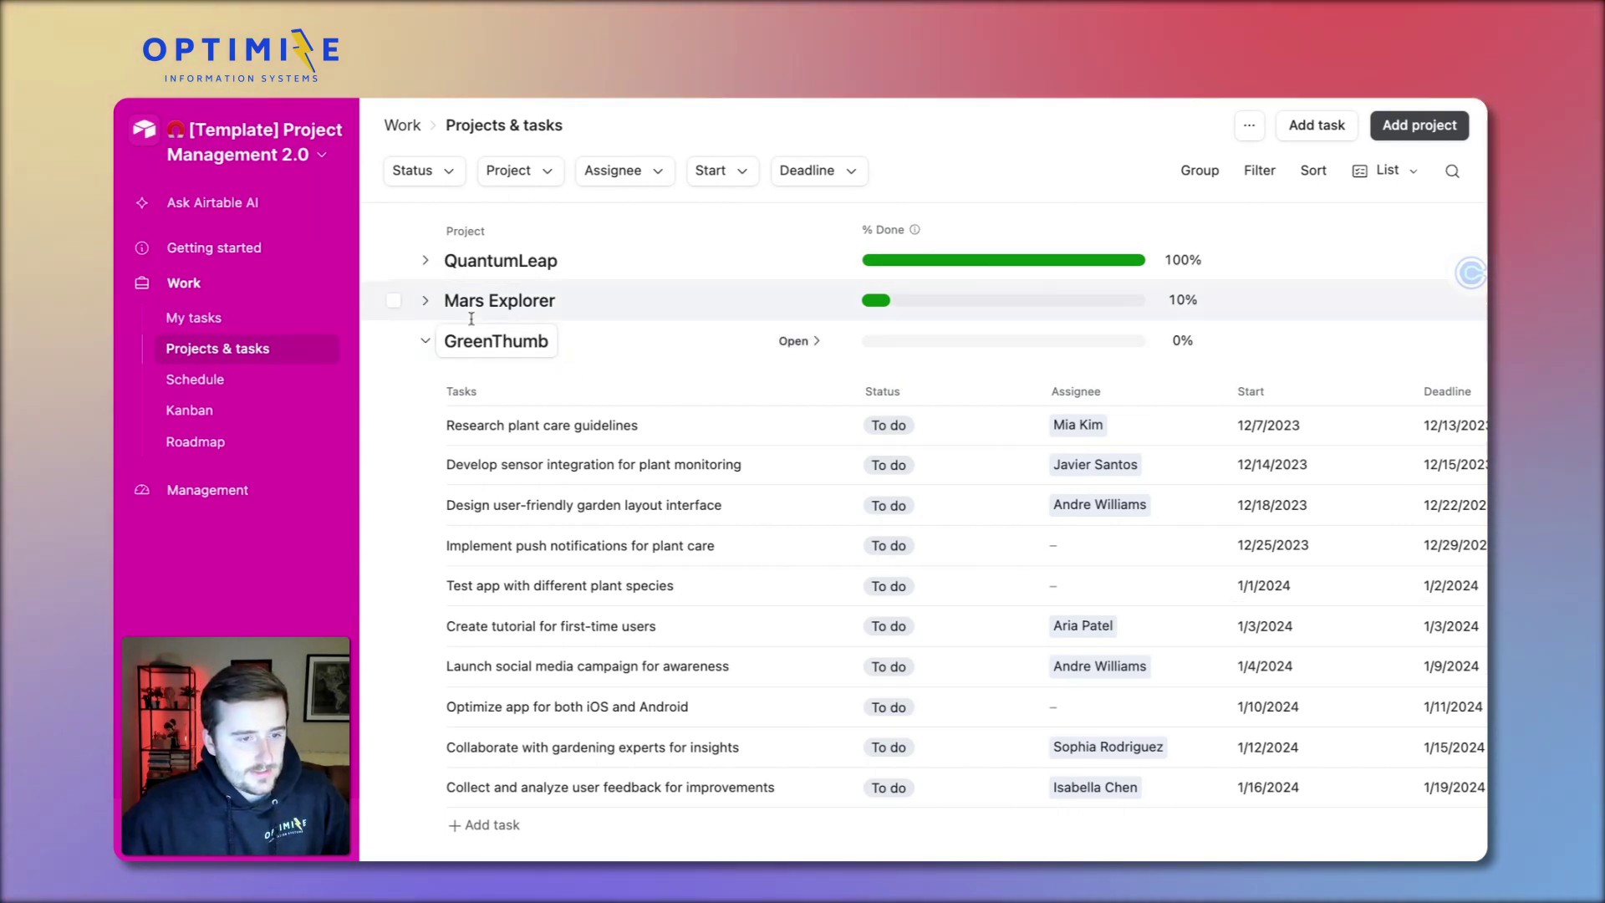
click(302, 155)
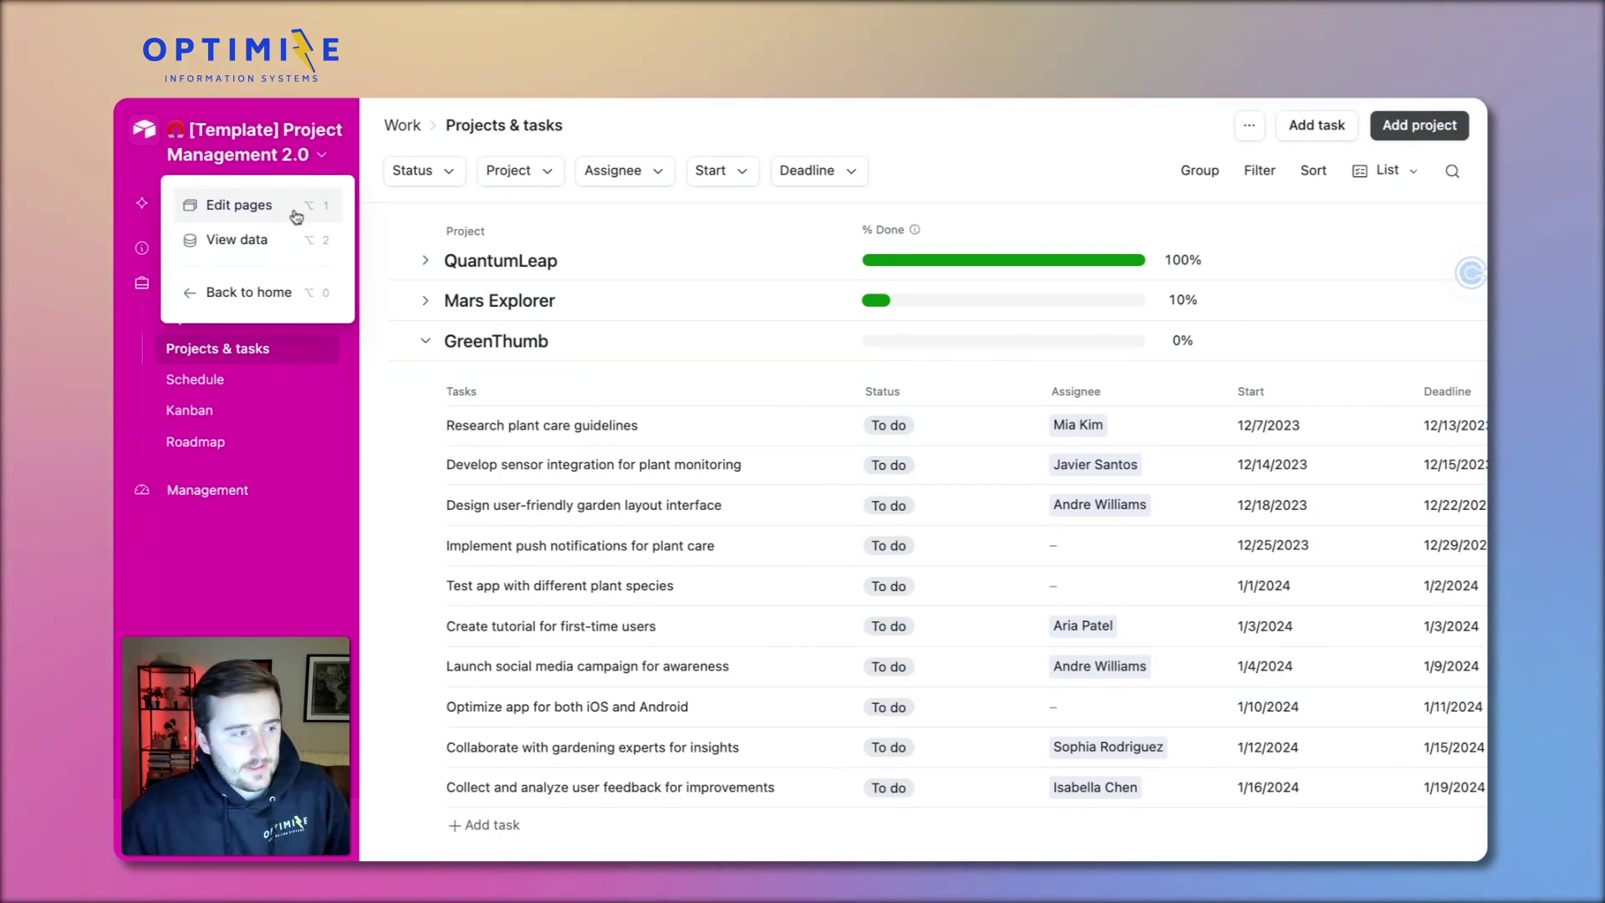
click(259, 204)
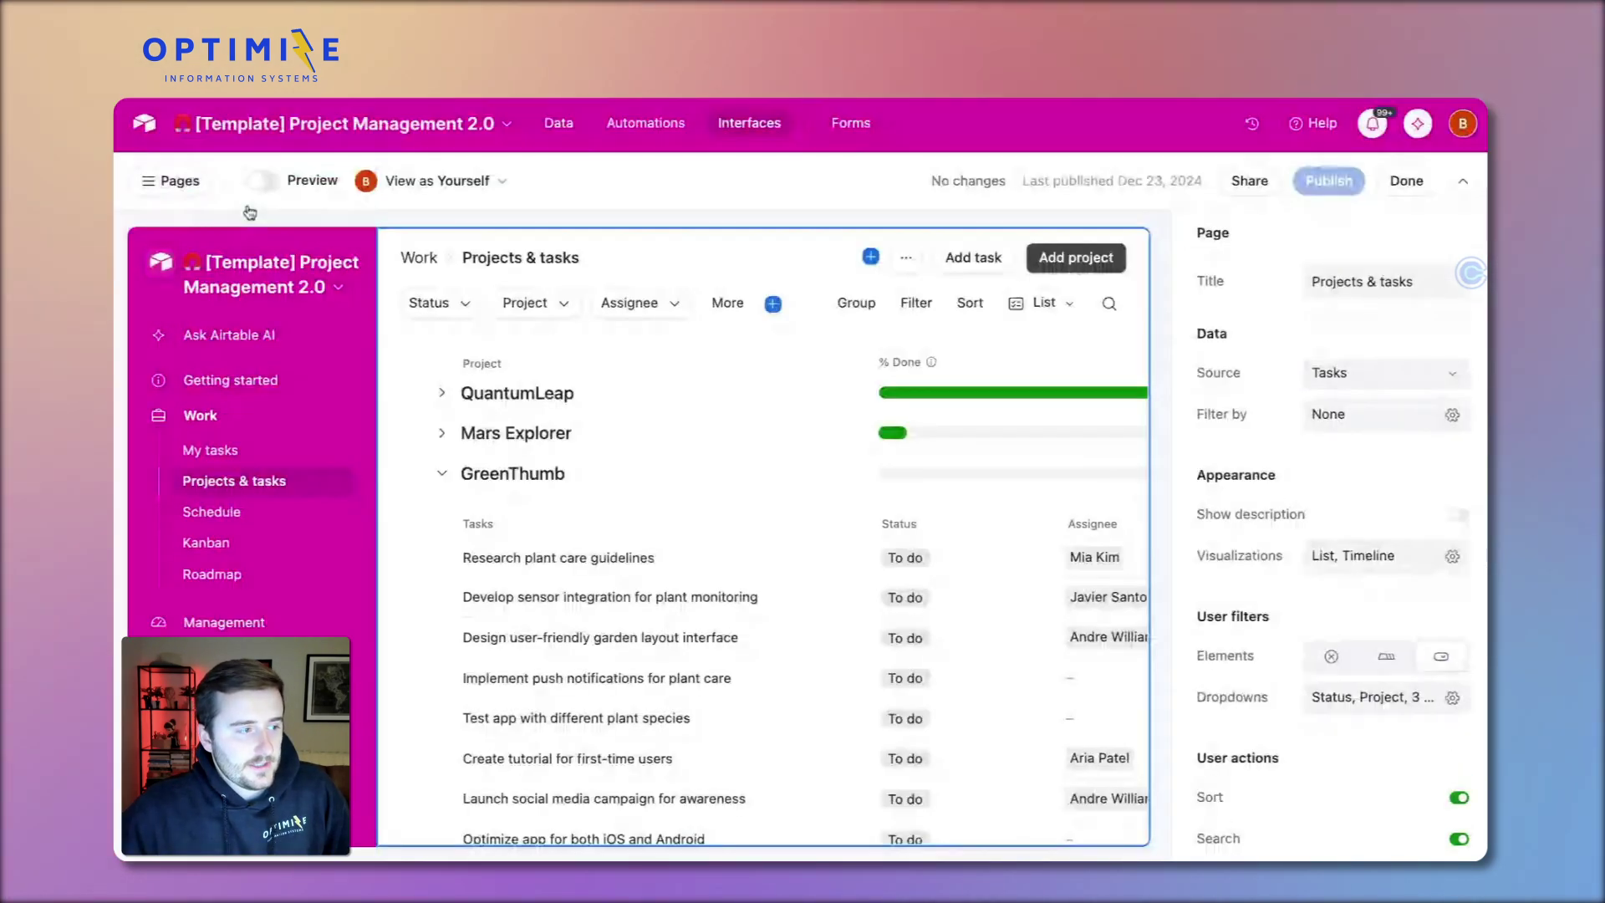
scroll(1395, 721, down, 5)
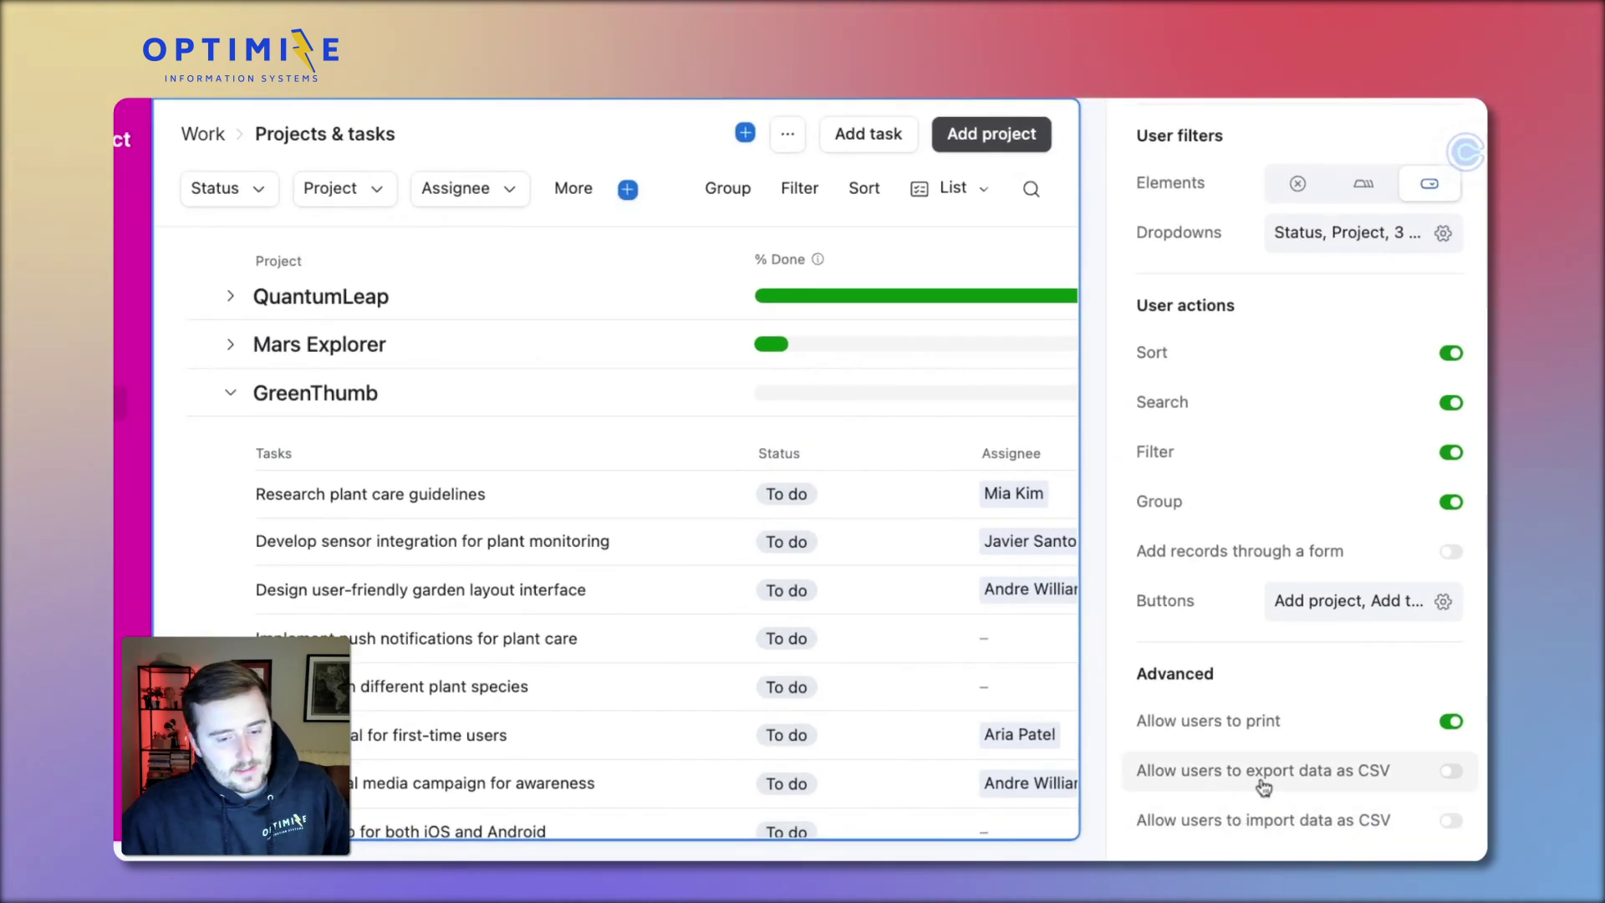
click(1232, 776)
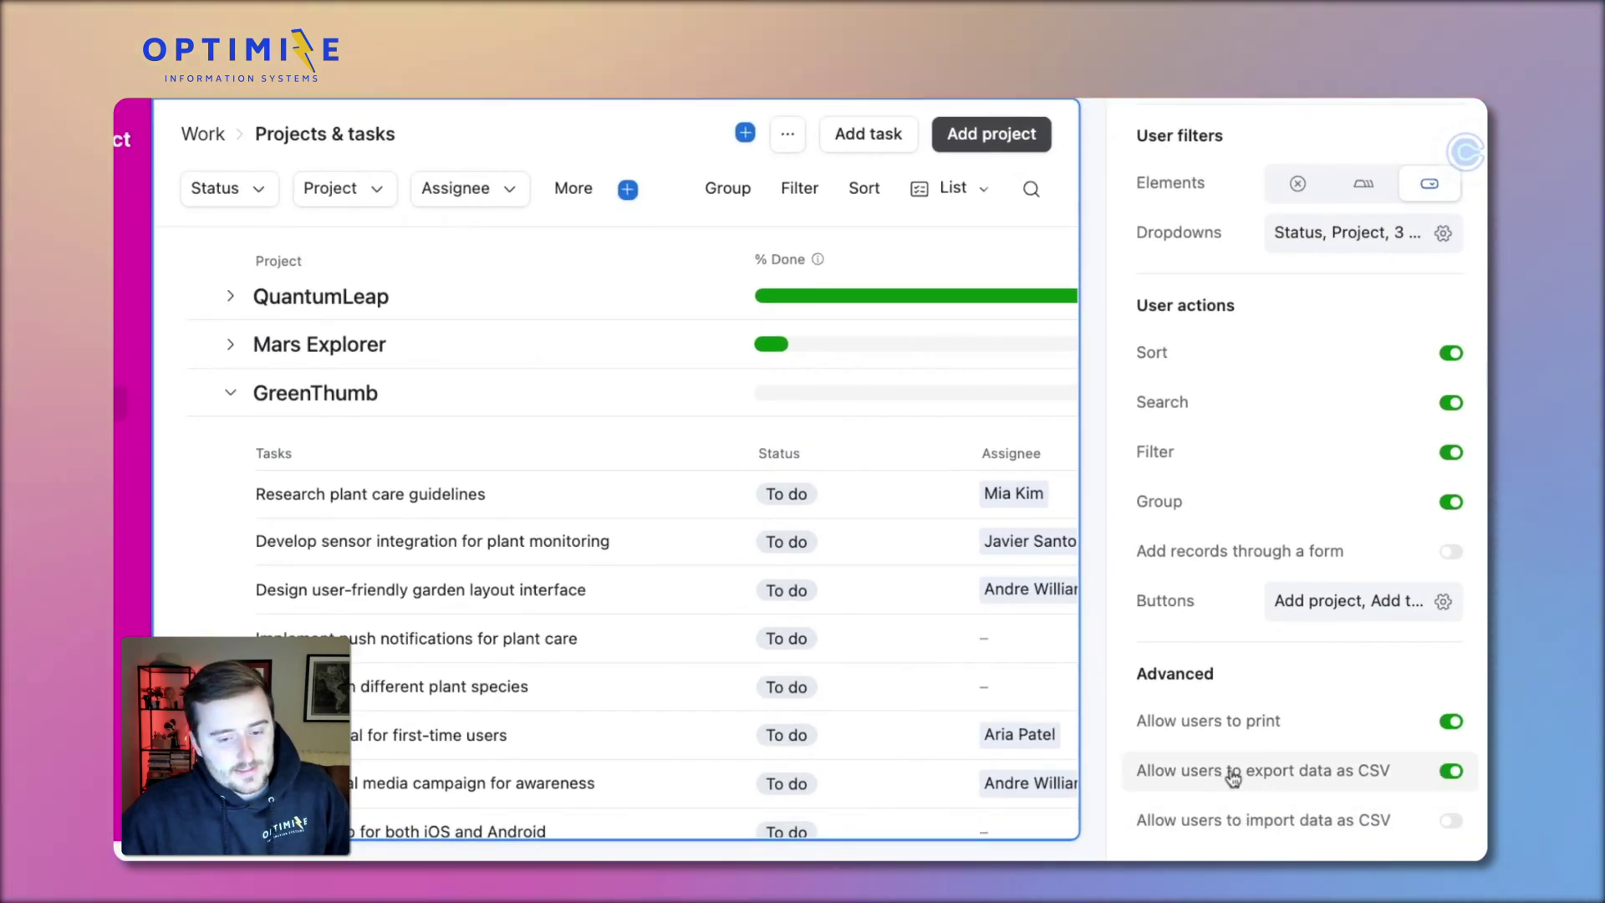
click(1382, 833)
scroll(1379, 828, down, 3)
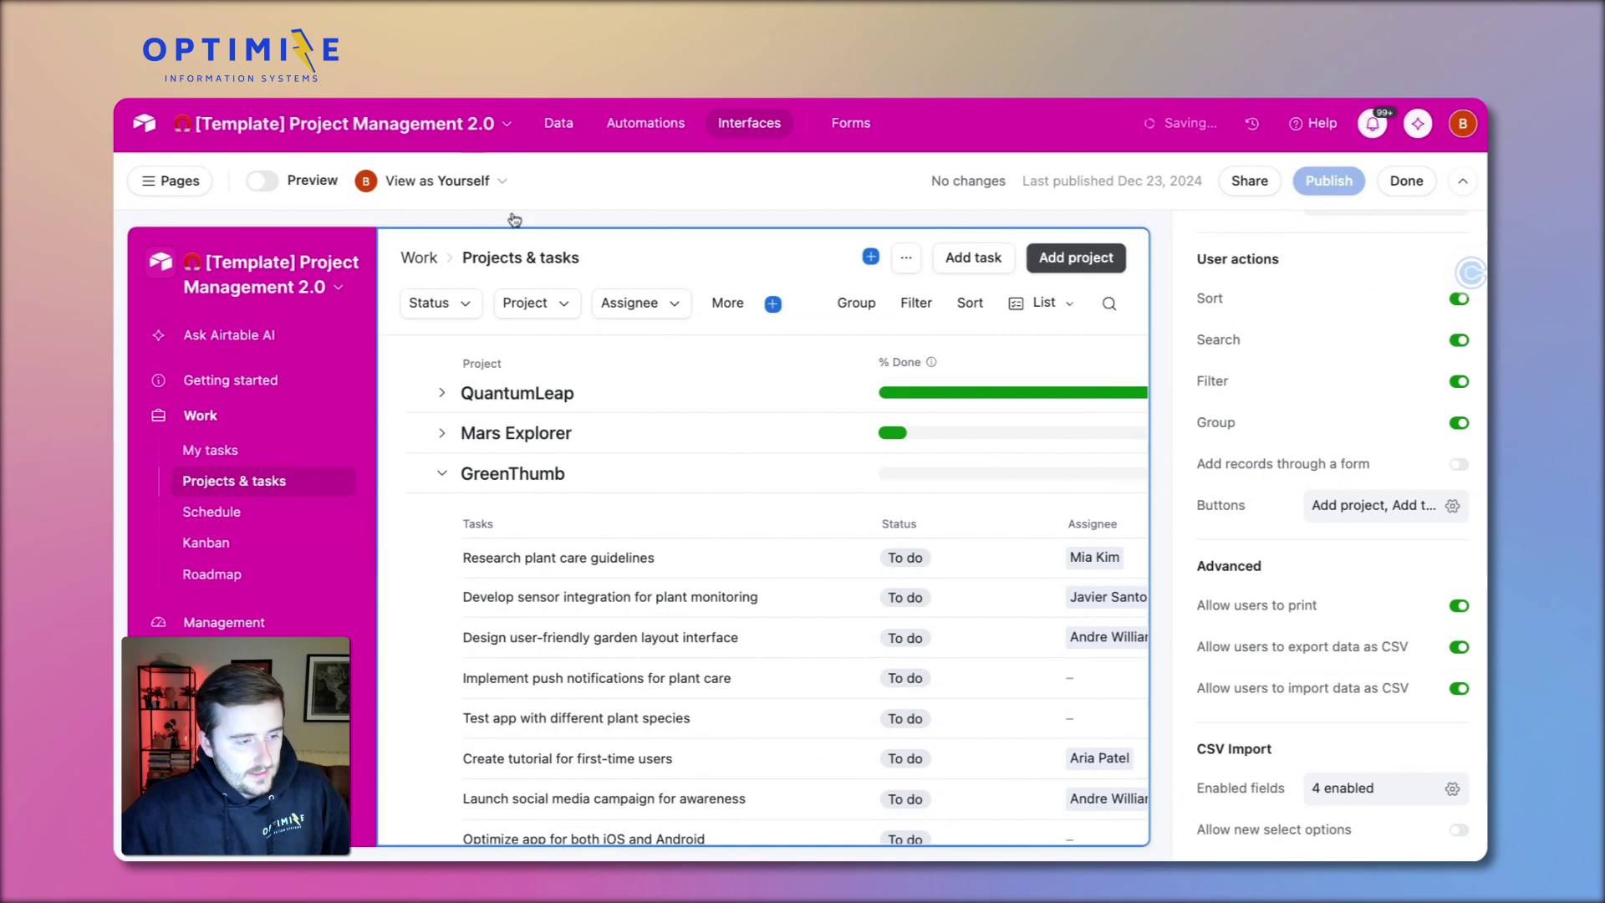
- Exit the editor and check the live Projects & tasks page's actions menu, which offers only printing
click(213, 510)
click(240, 482)
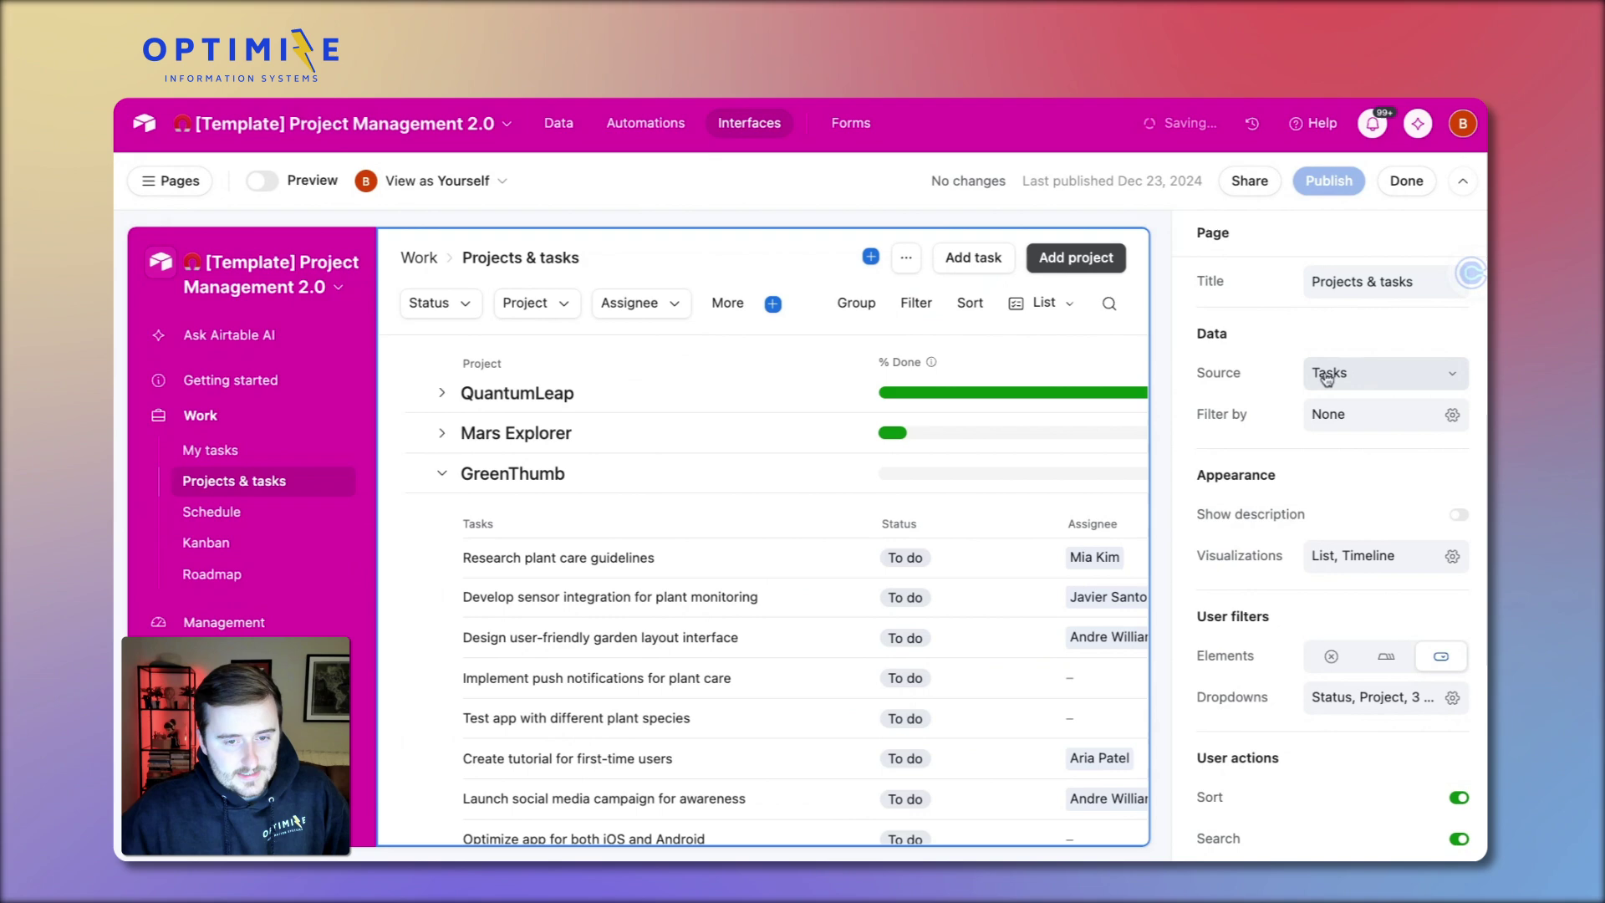
scroll(1386, 636, down, 6)
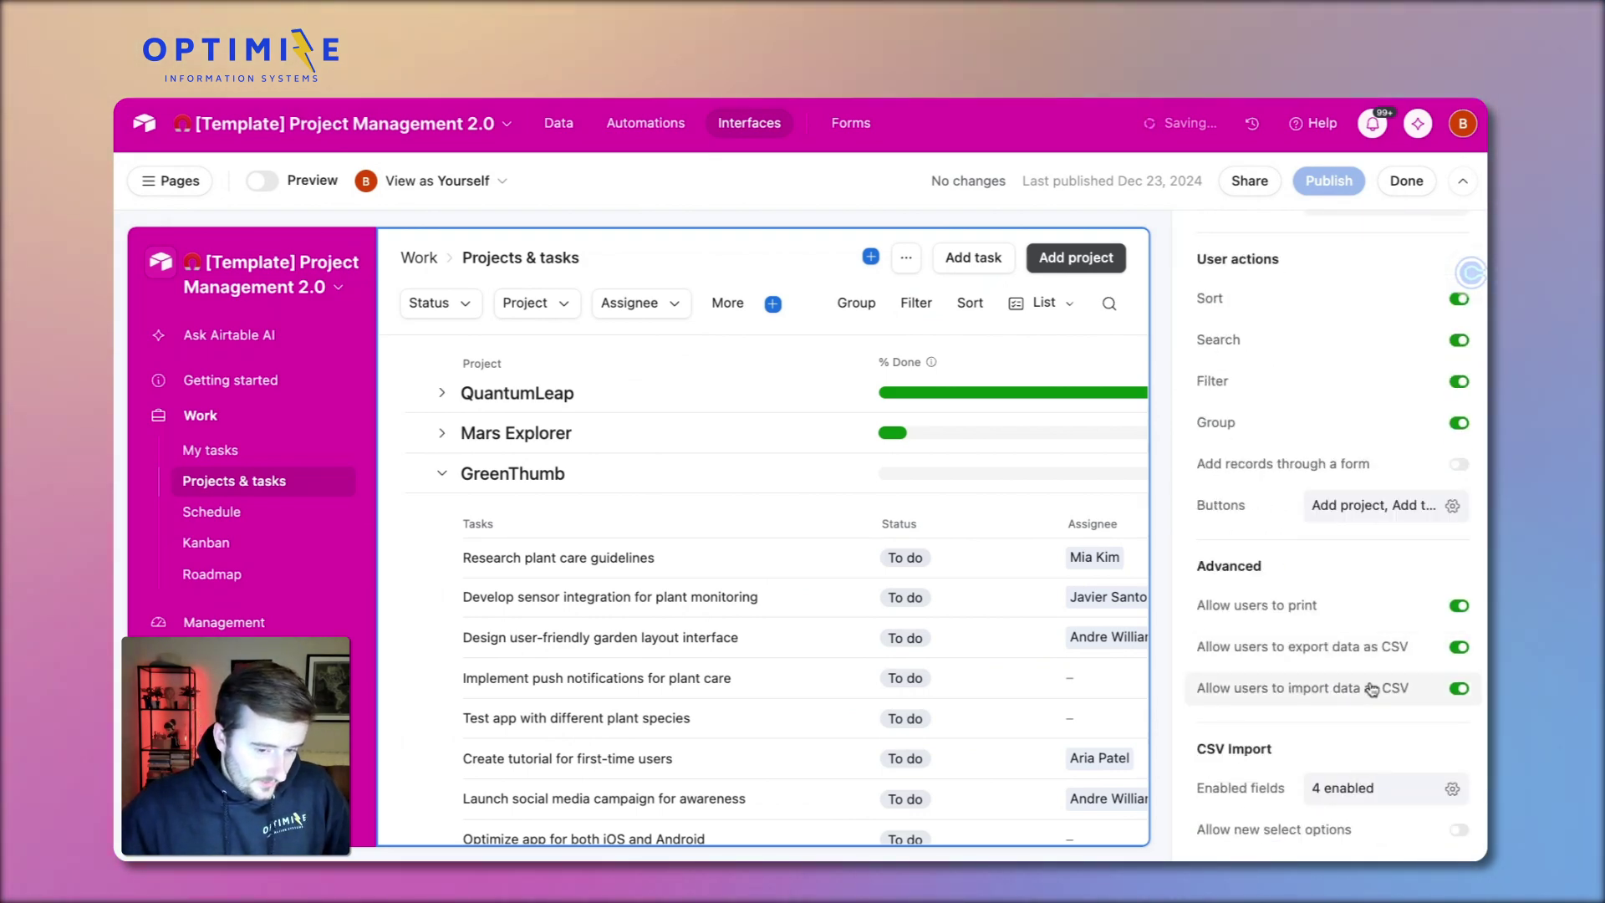
click(905, 259)
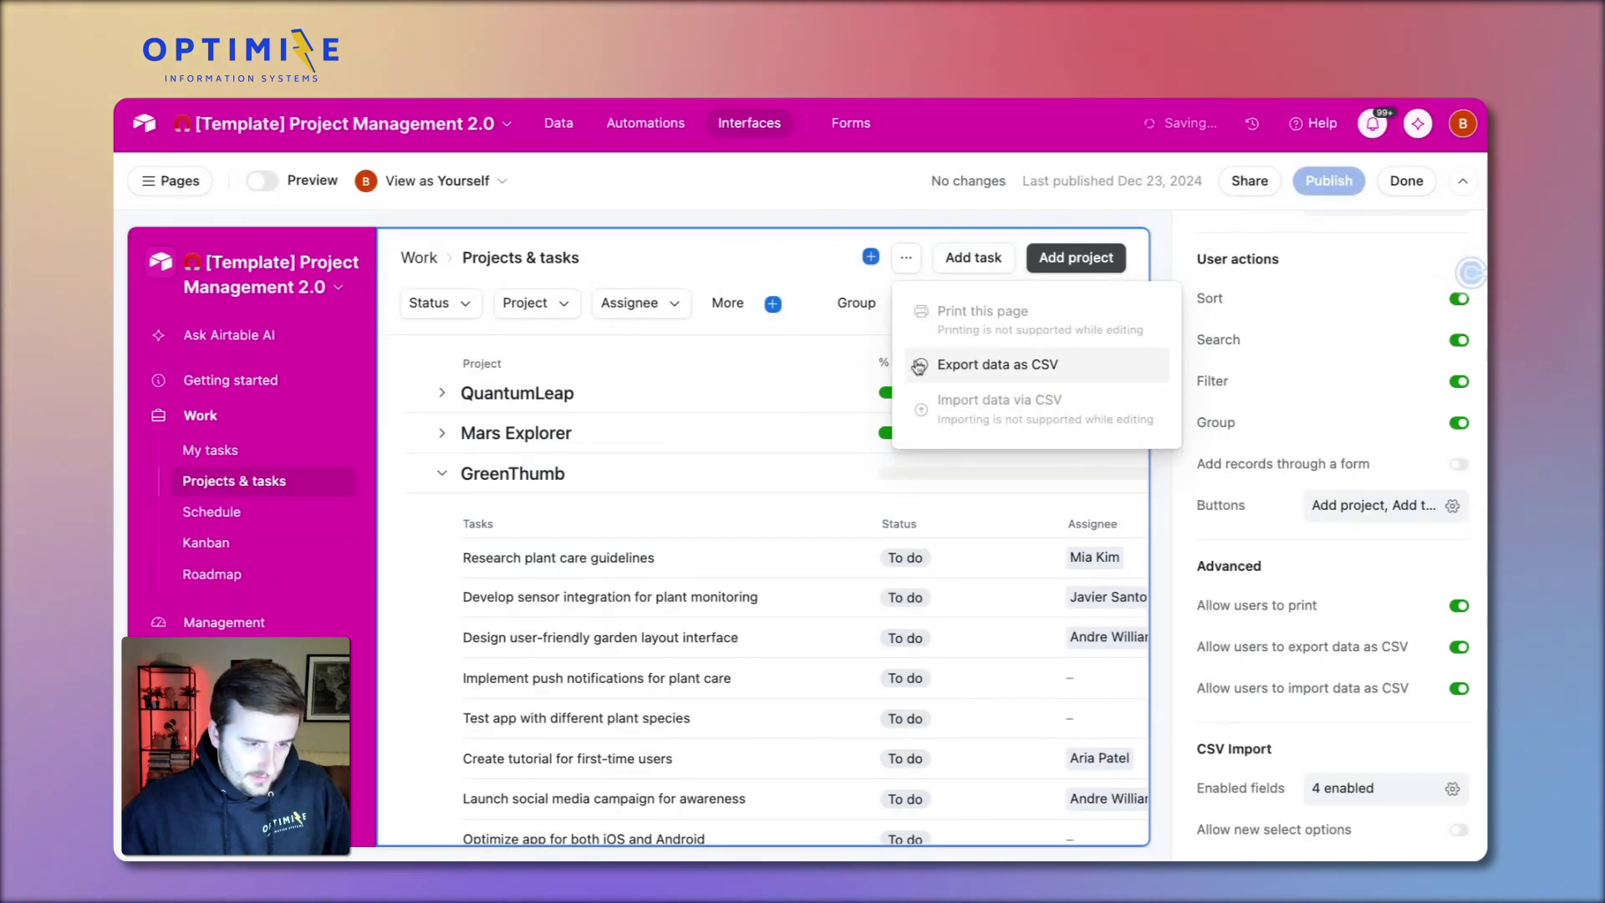
click(1407, 181)
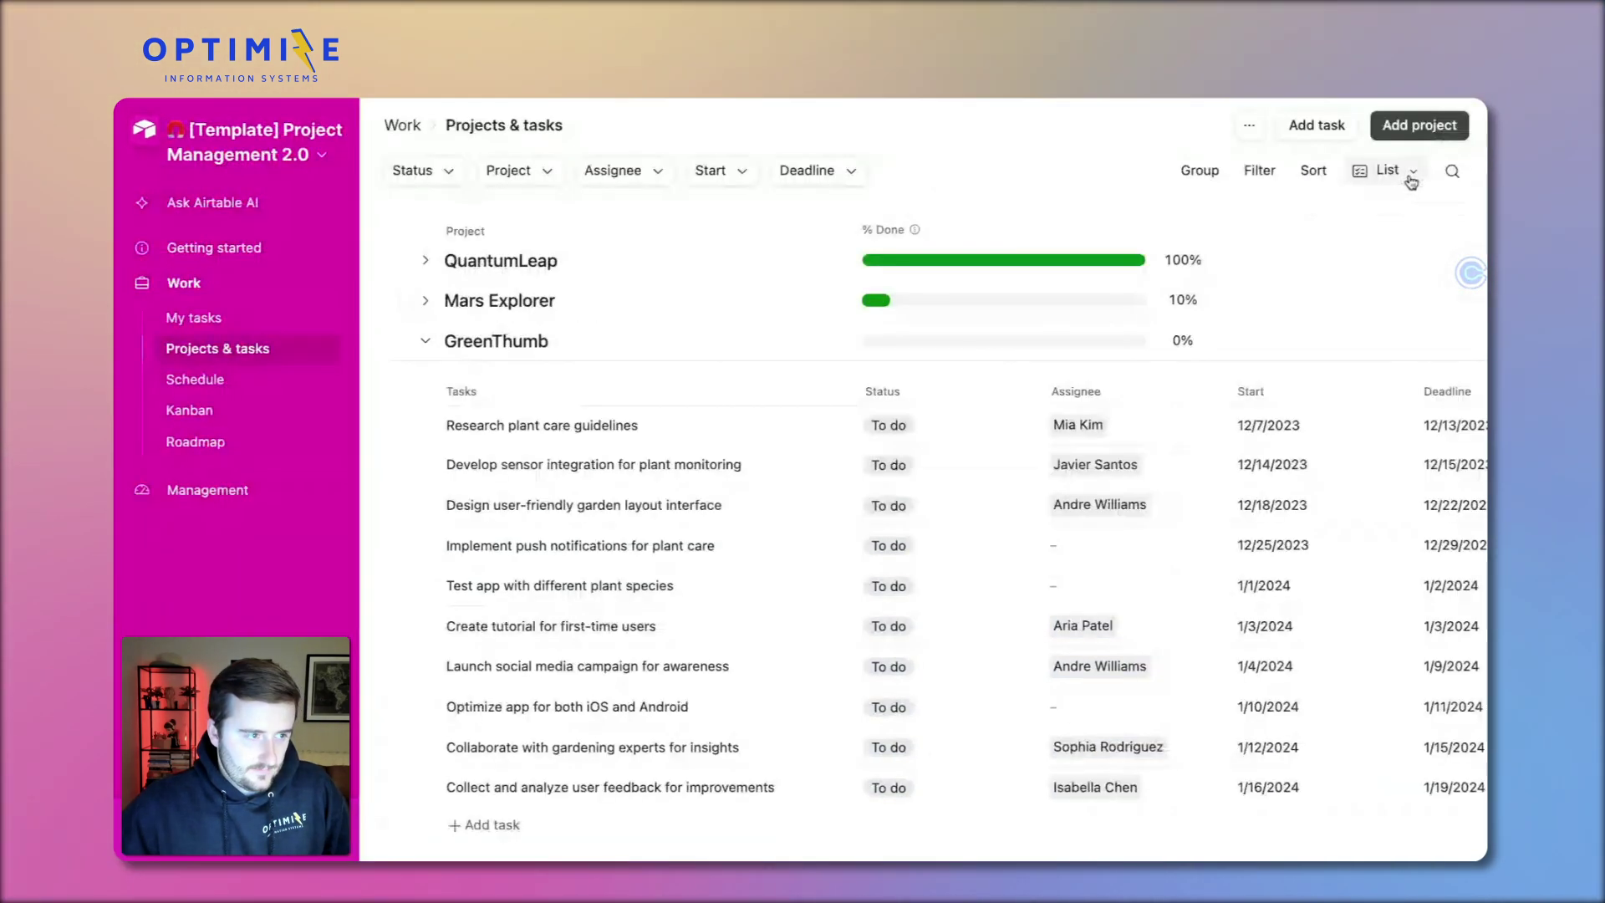
click(1251, 127)
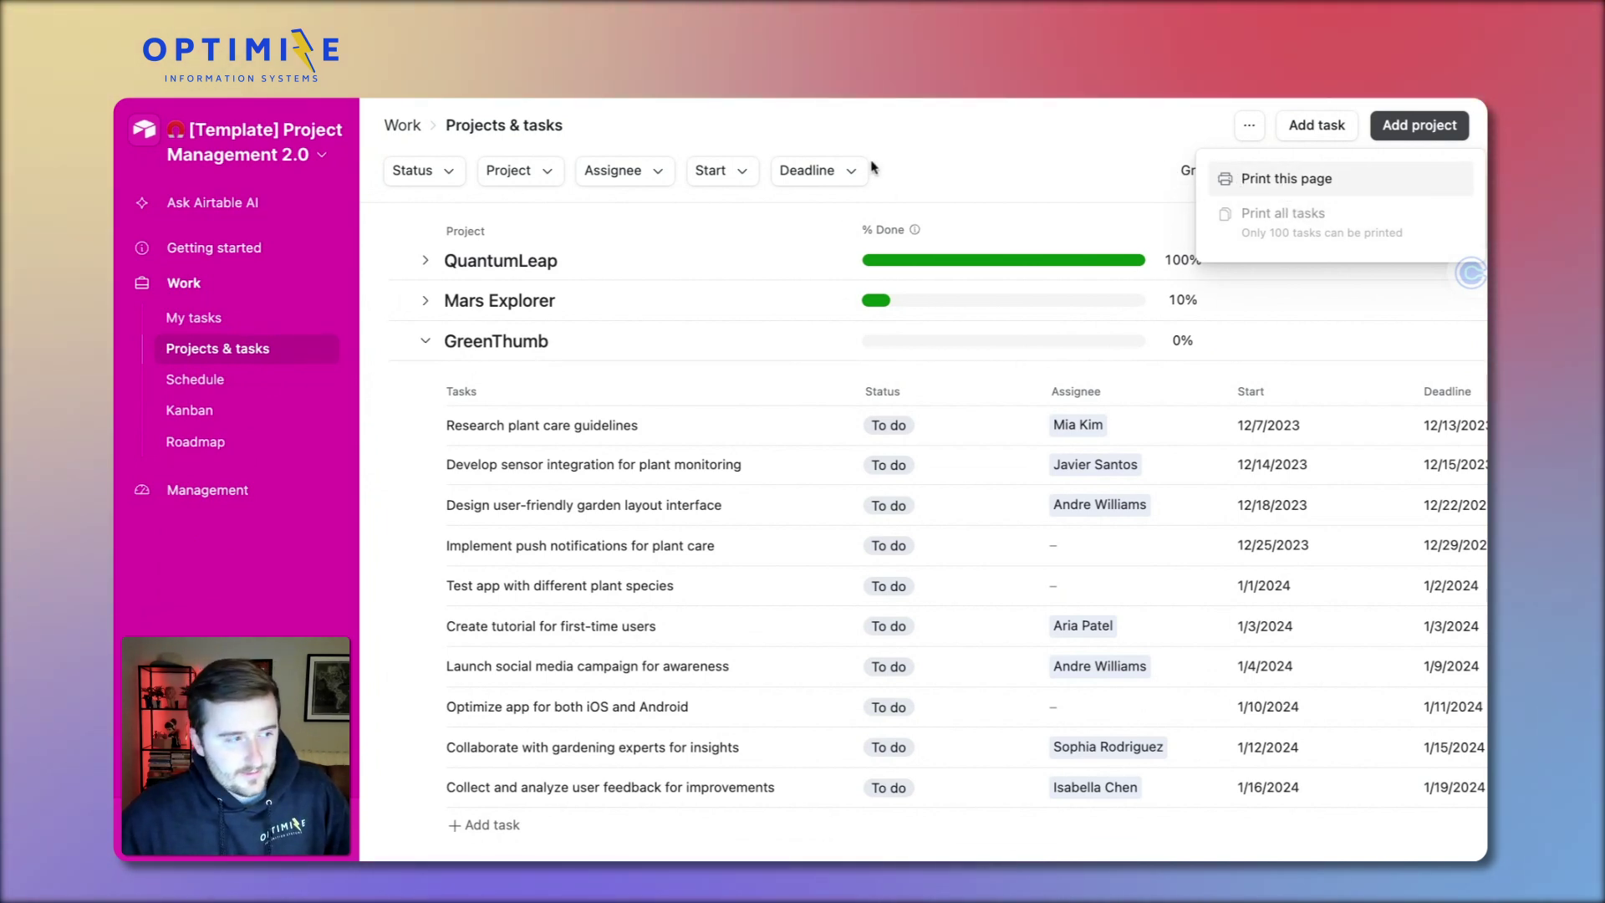
- Publish the Work interface and verify the live page's menu now offers CSV export and import
click(244, 149)
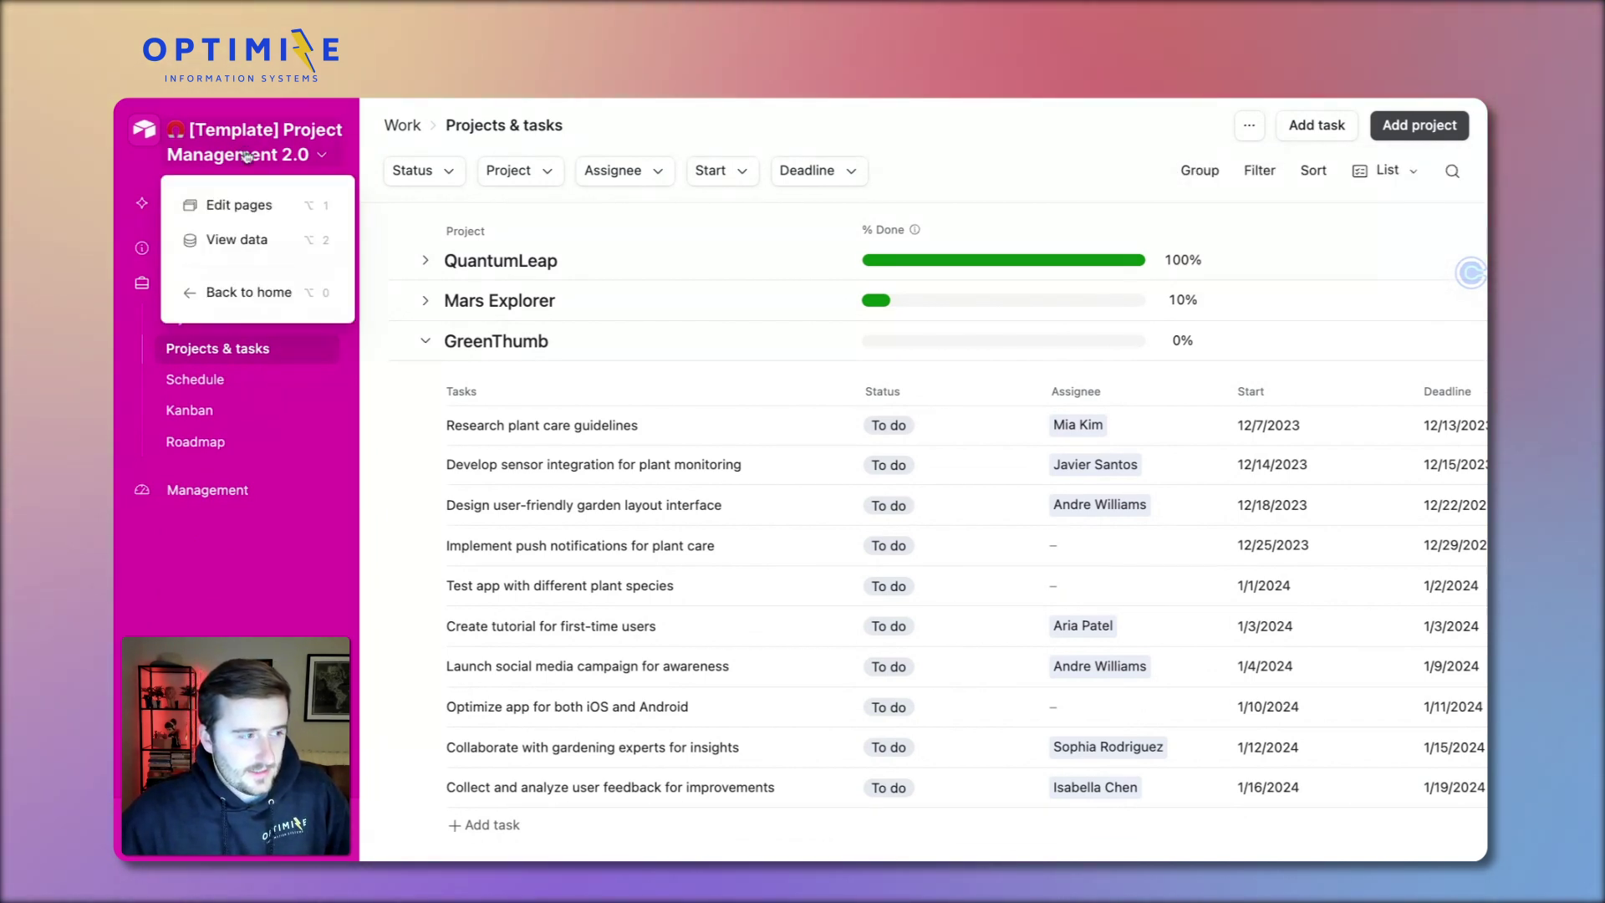
click(240, 205)
scroll(1303, 672, down, 7)
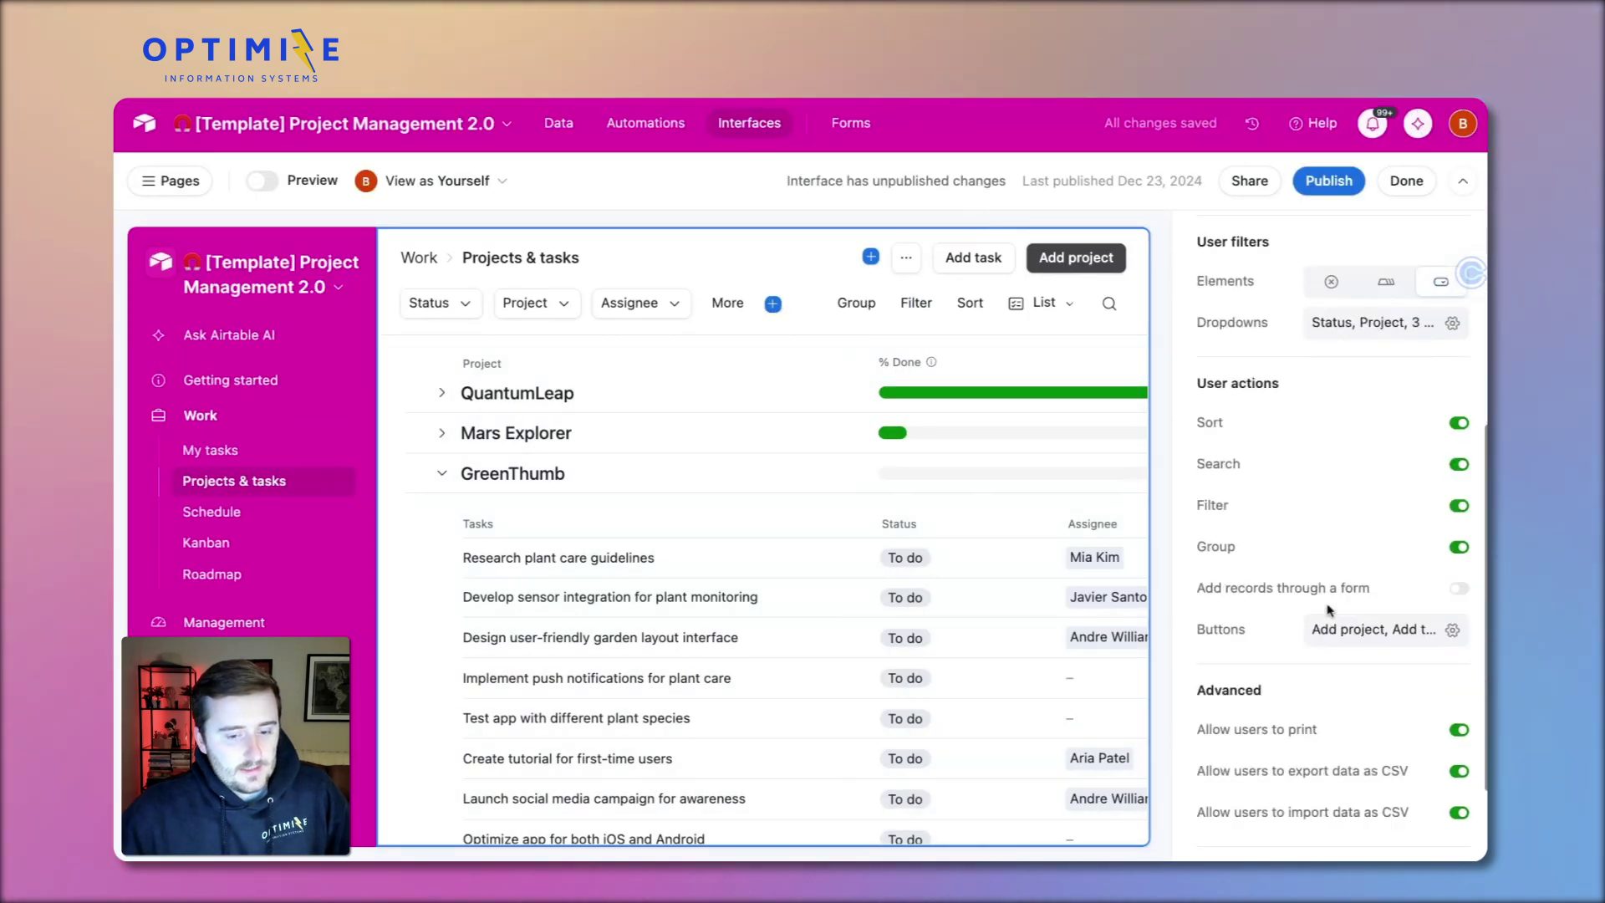
click(1328, 185)
click(997, 667)
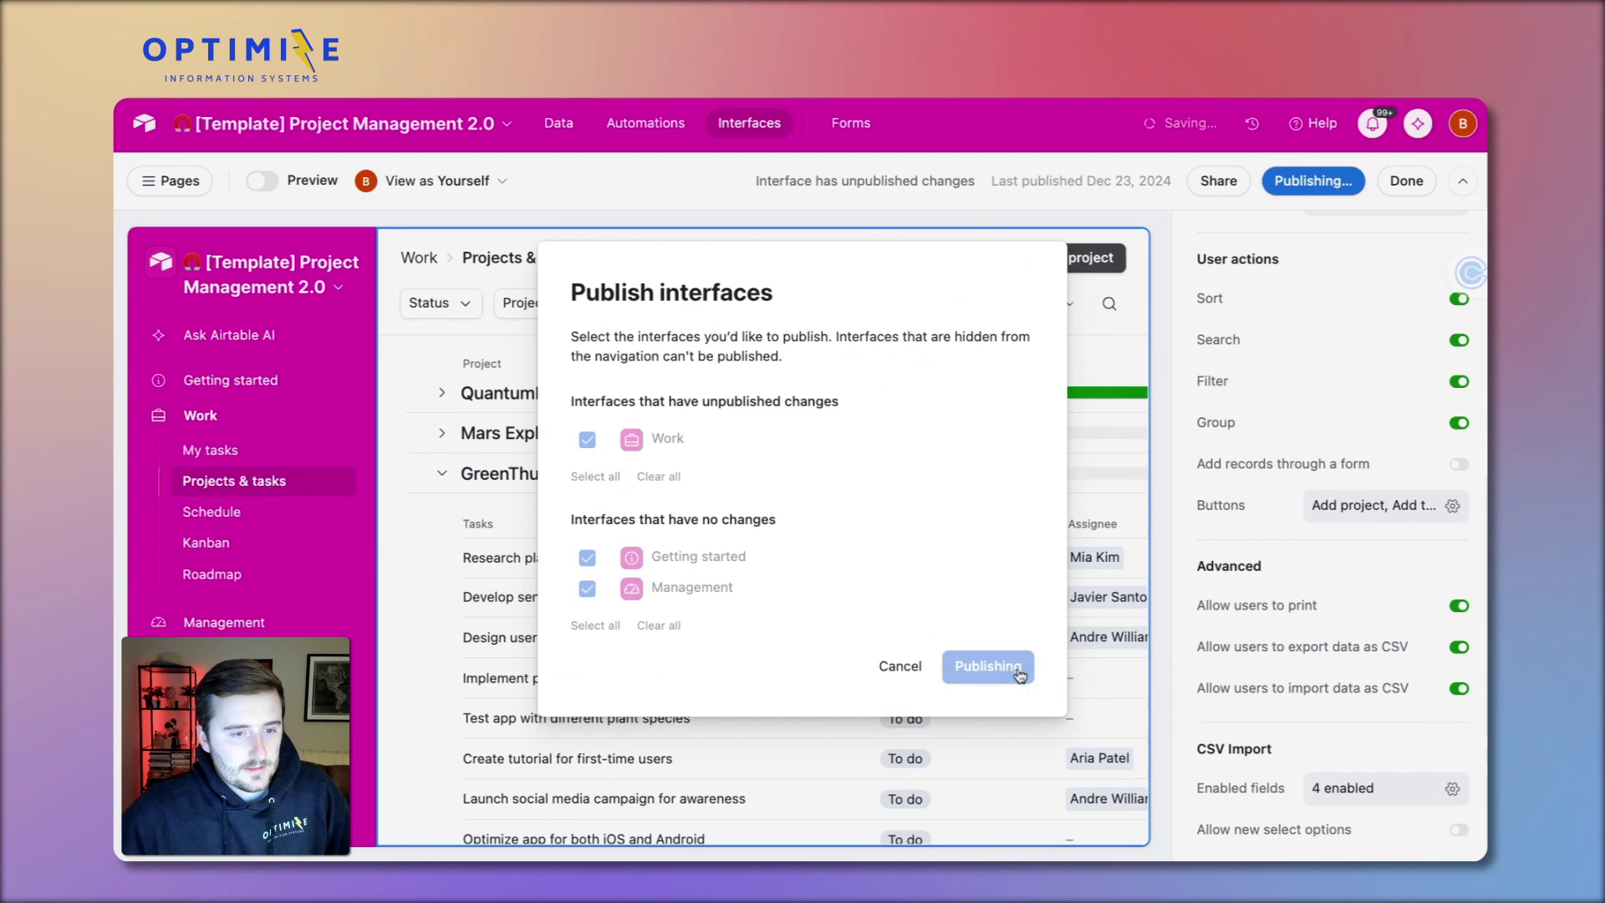
click(1251, 128)
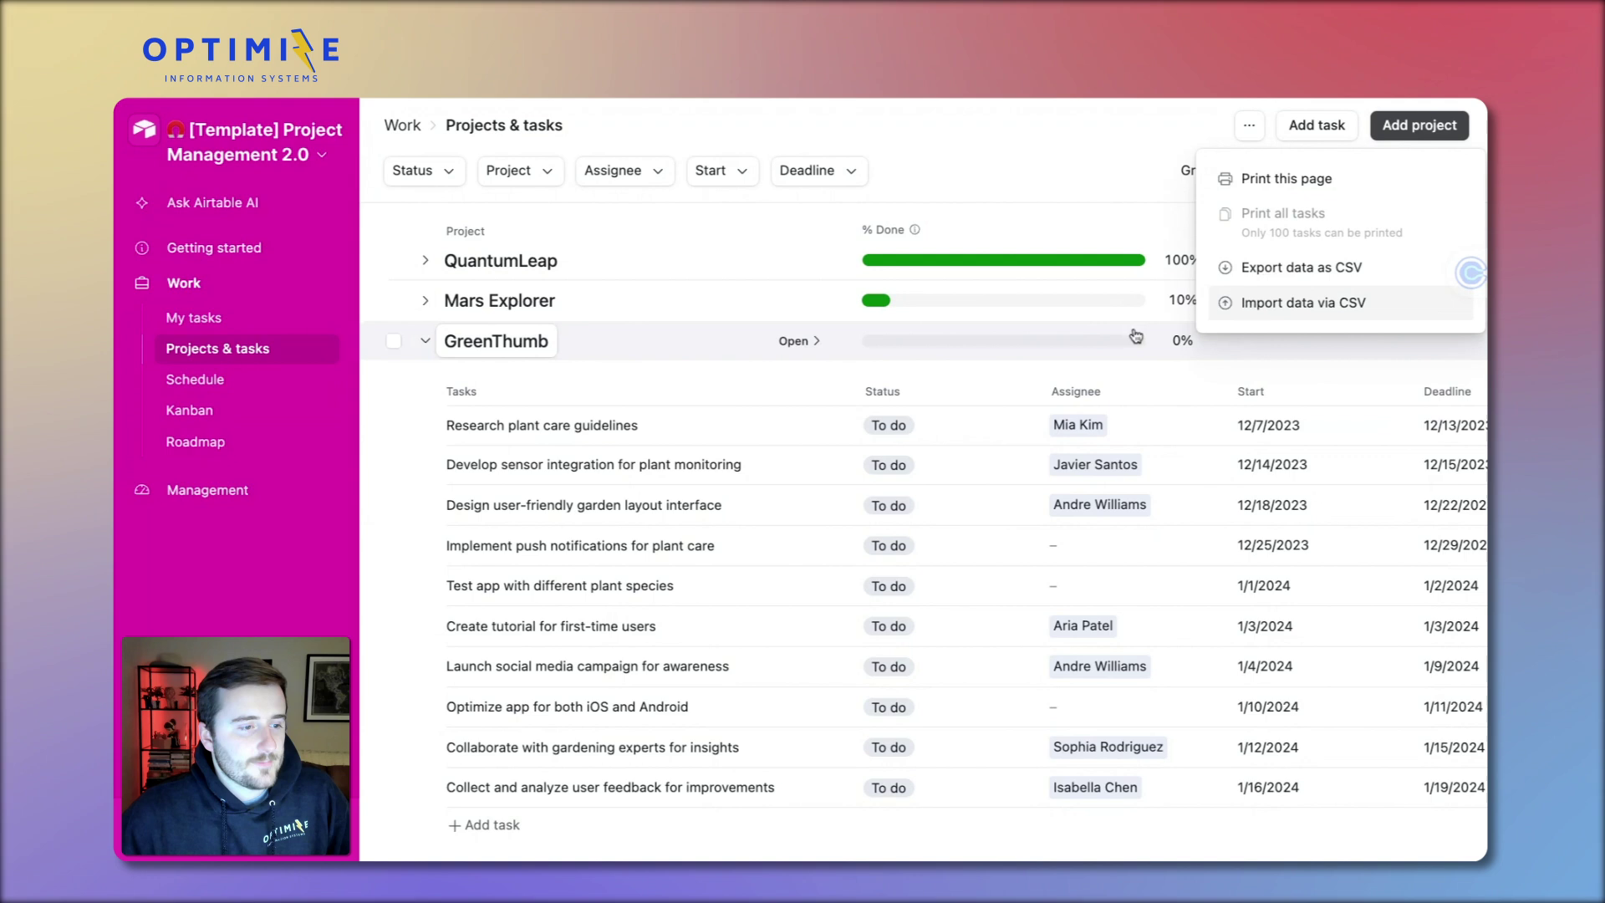
- Dismiss the actions menu and open the GreenThumb project's detail page
click(685, 348)
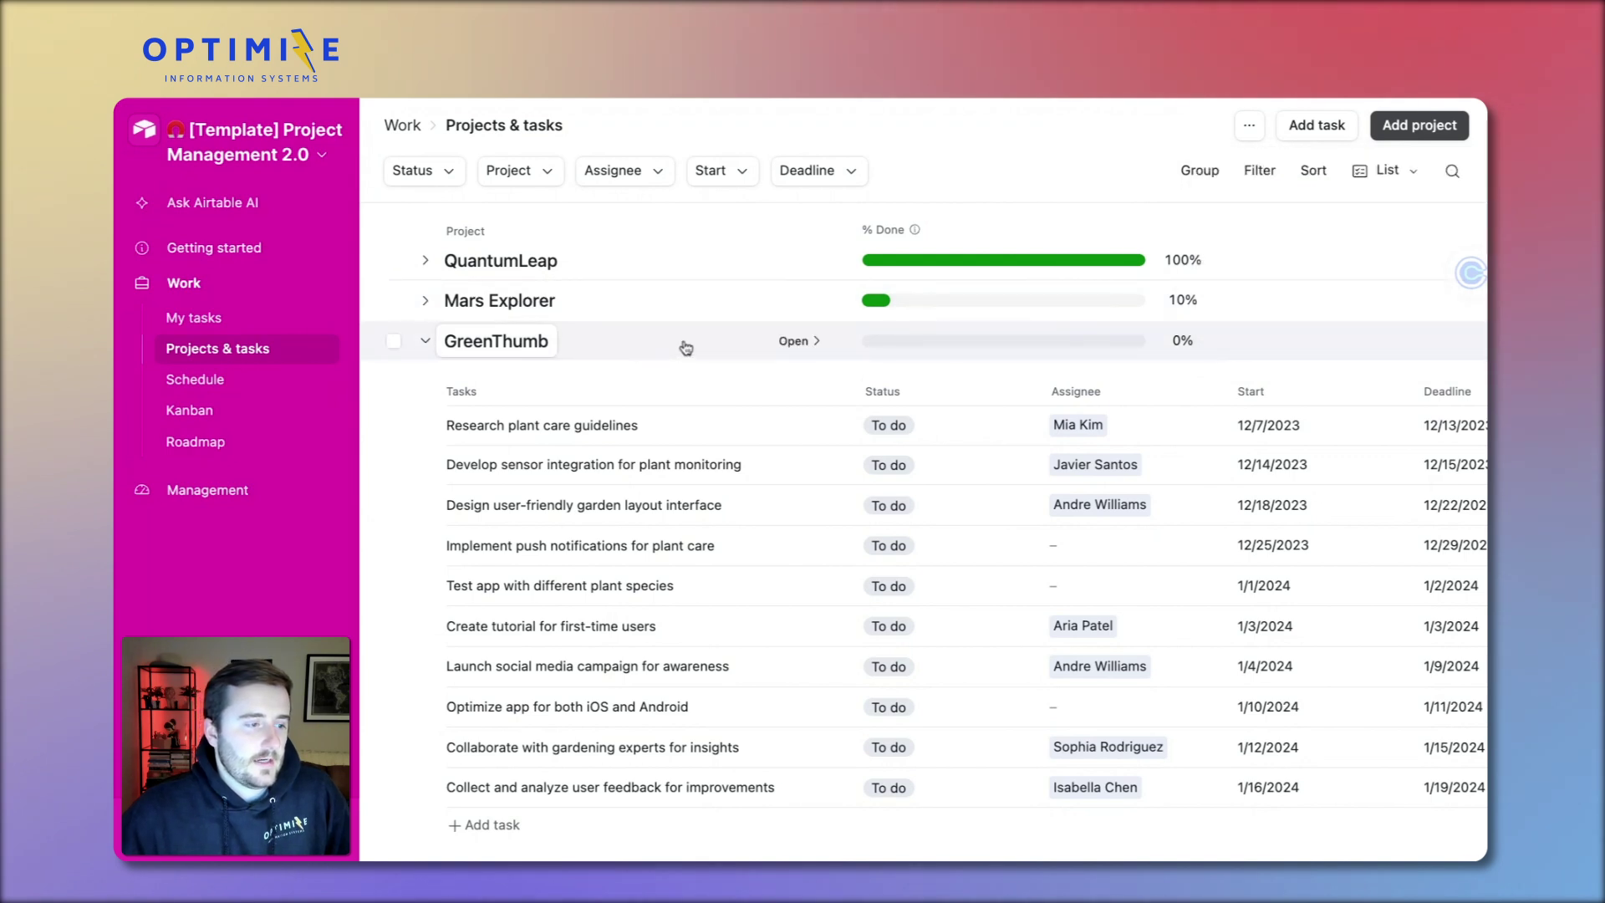
click(811, 351)
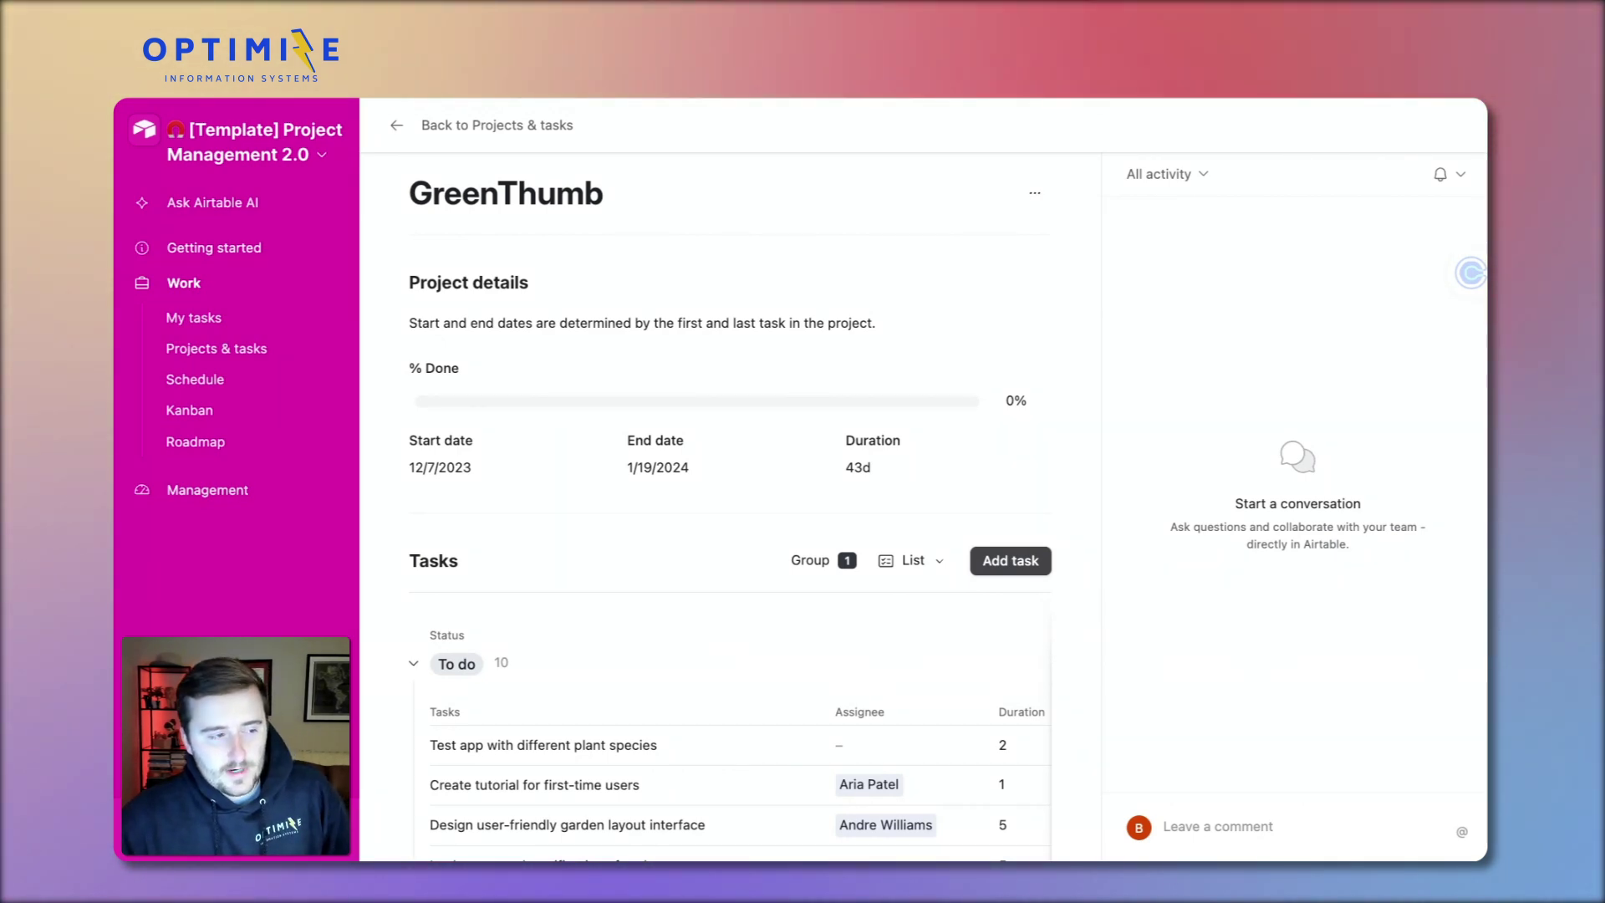
- Edit the GreenThumb detail page and select its Tasks list to view the List settings
click(330, 151)
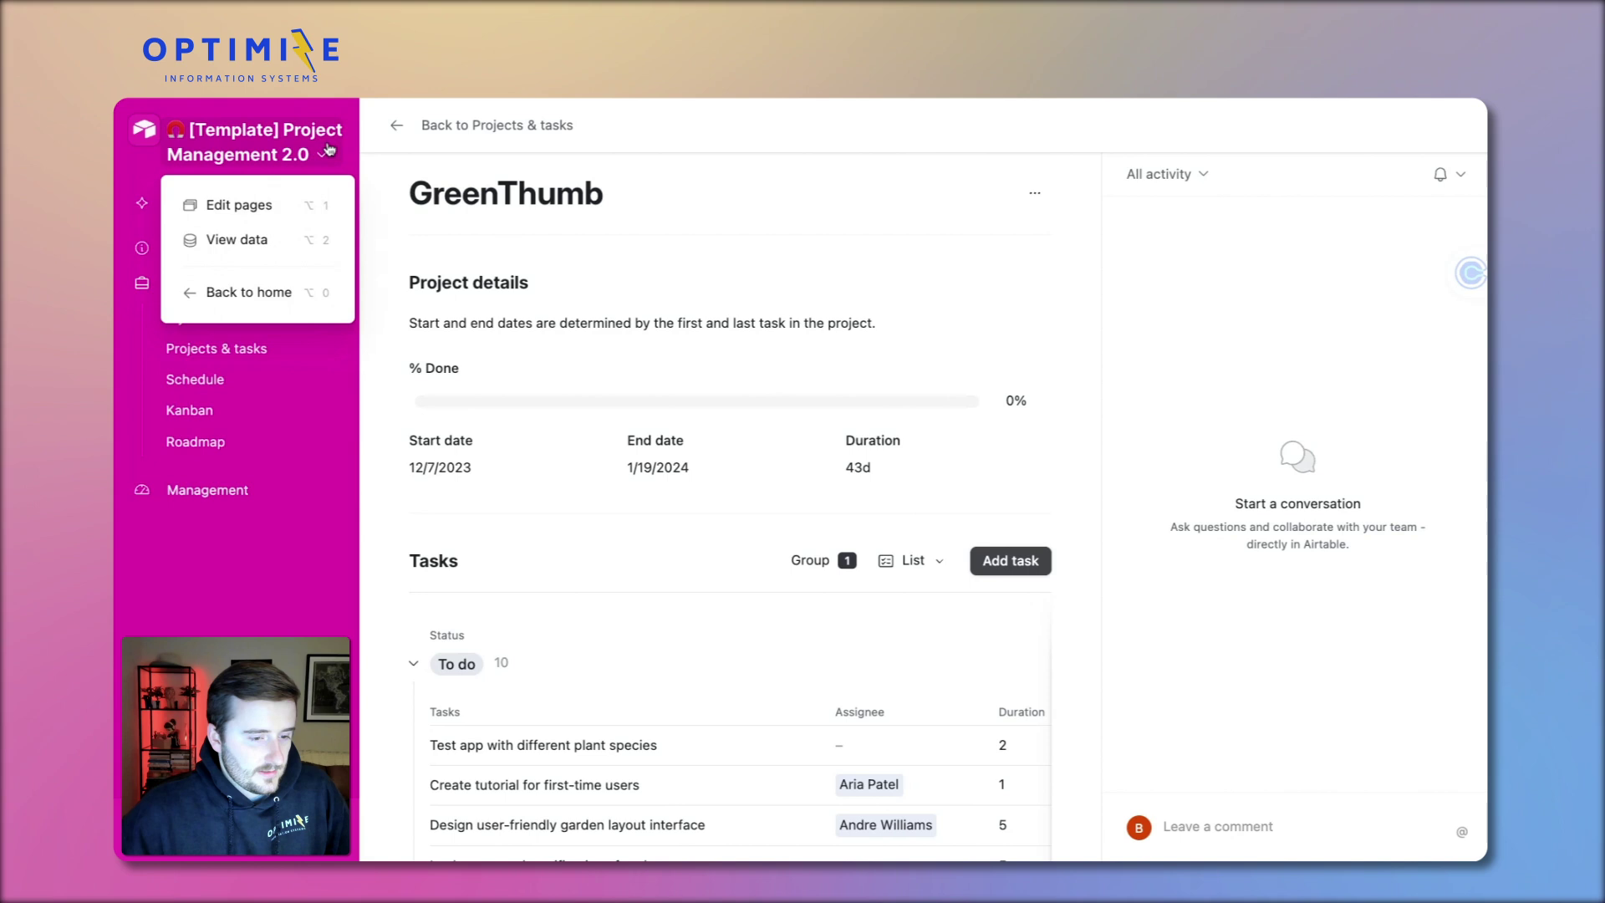
click(911, 560)
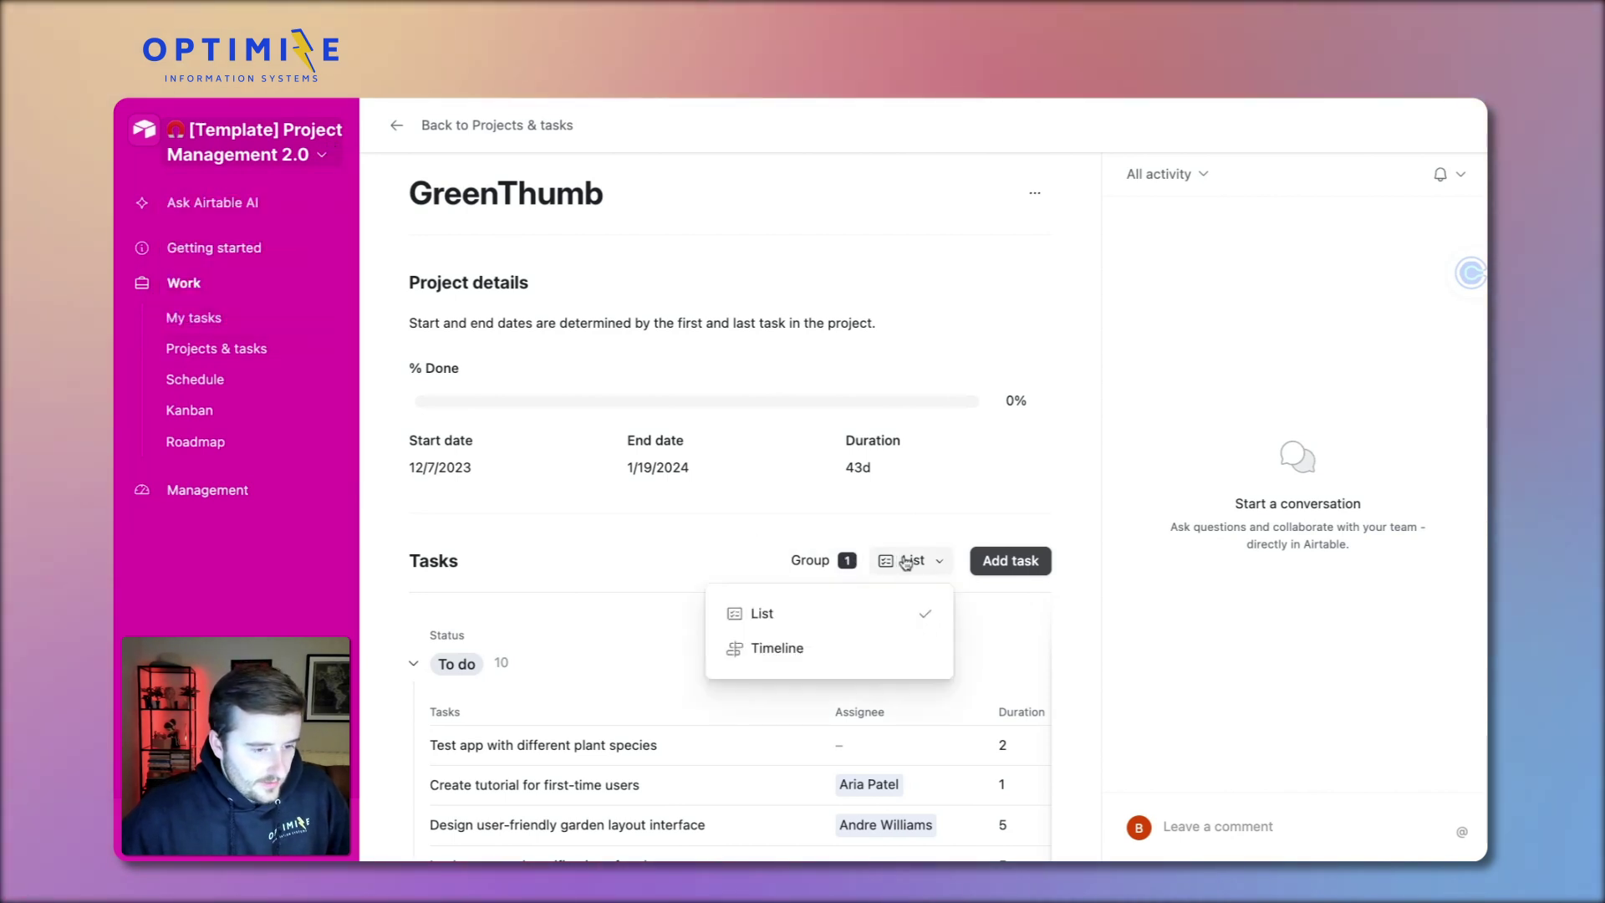
click(296, 133)
click(273, 214)
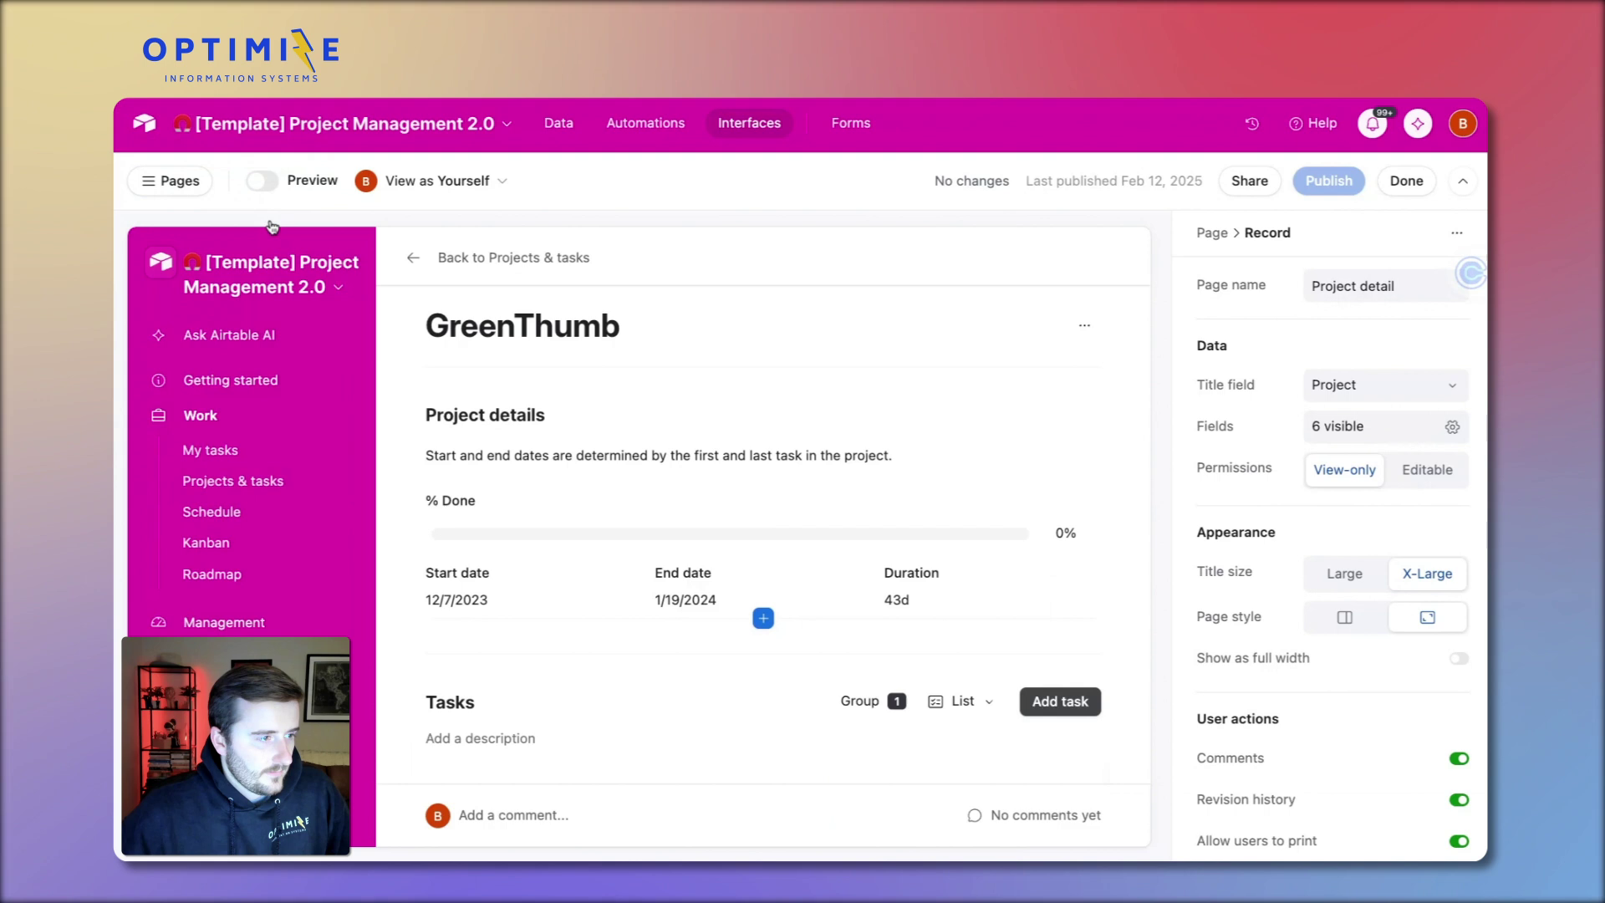
scroll(790, 510, down, 3)
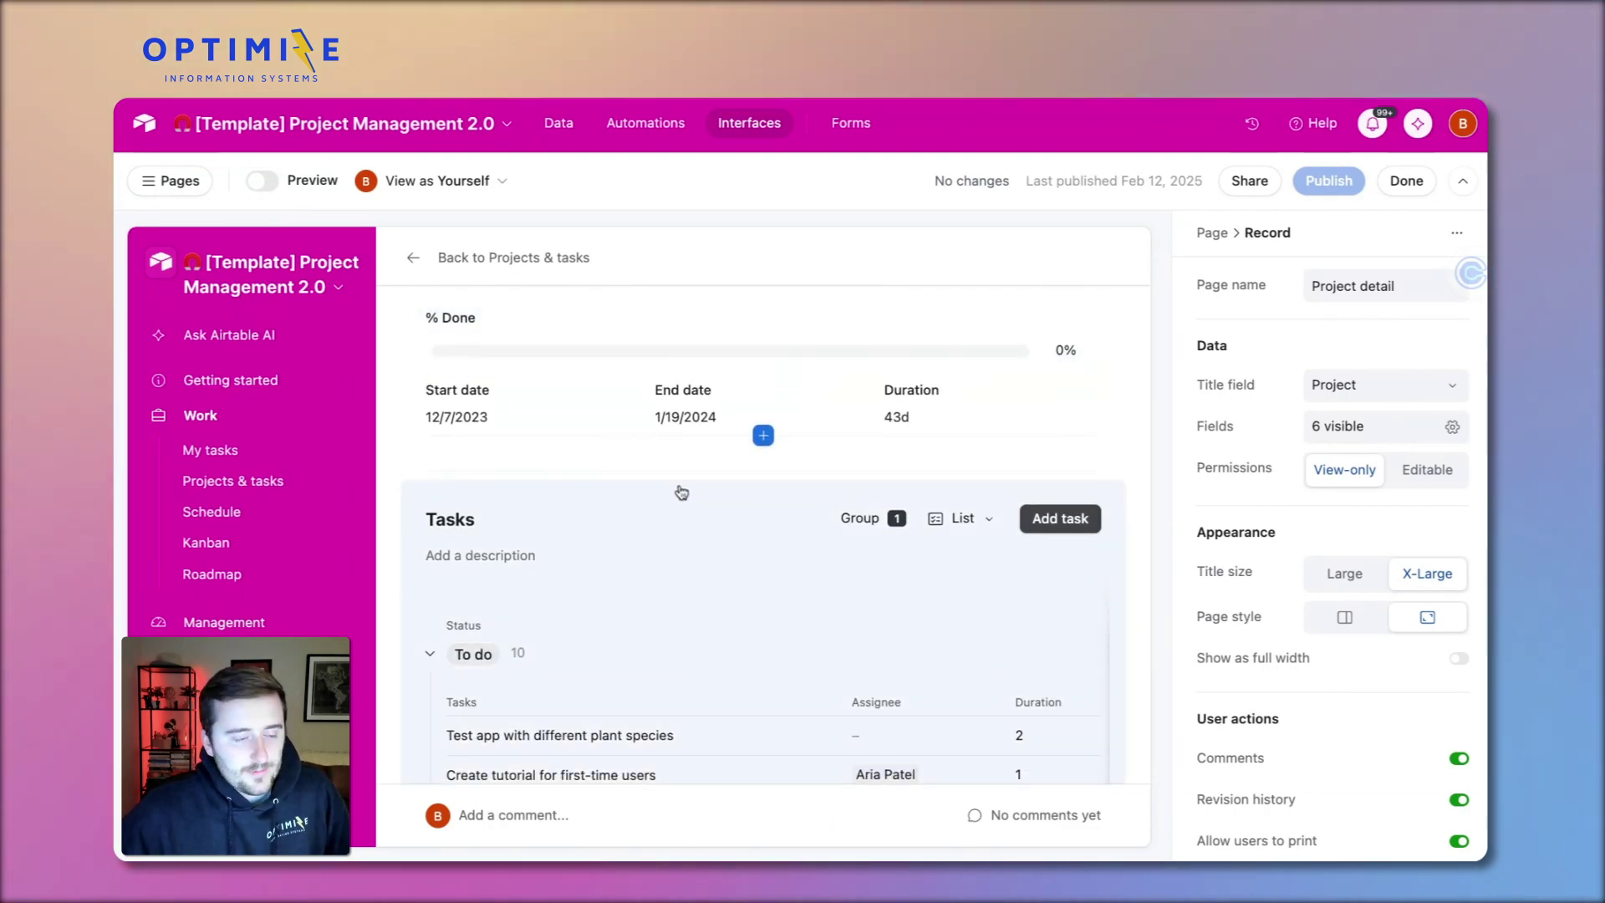
scroll(681, 492, down, 3)
click(674, 528)
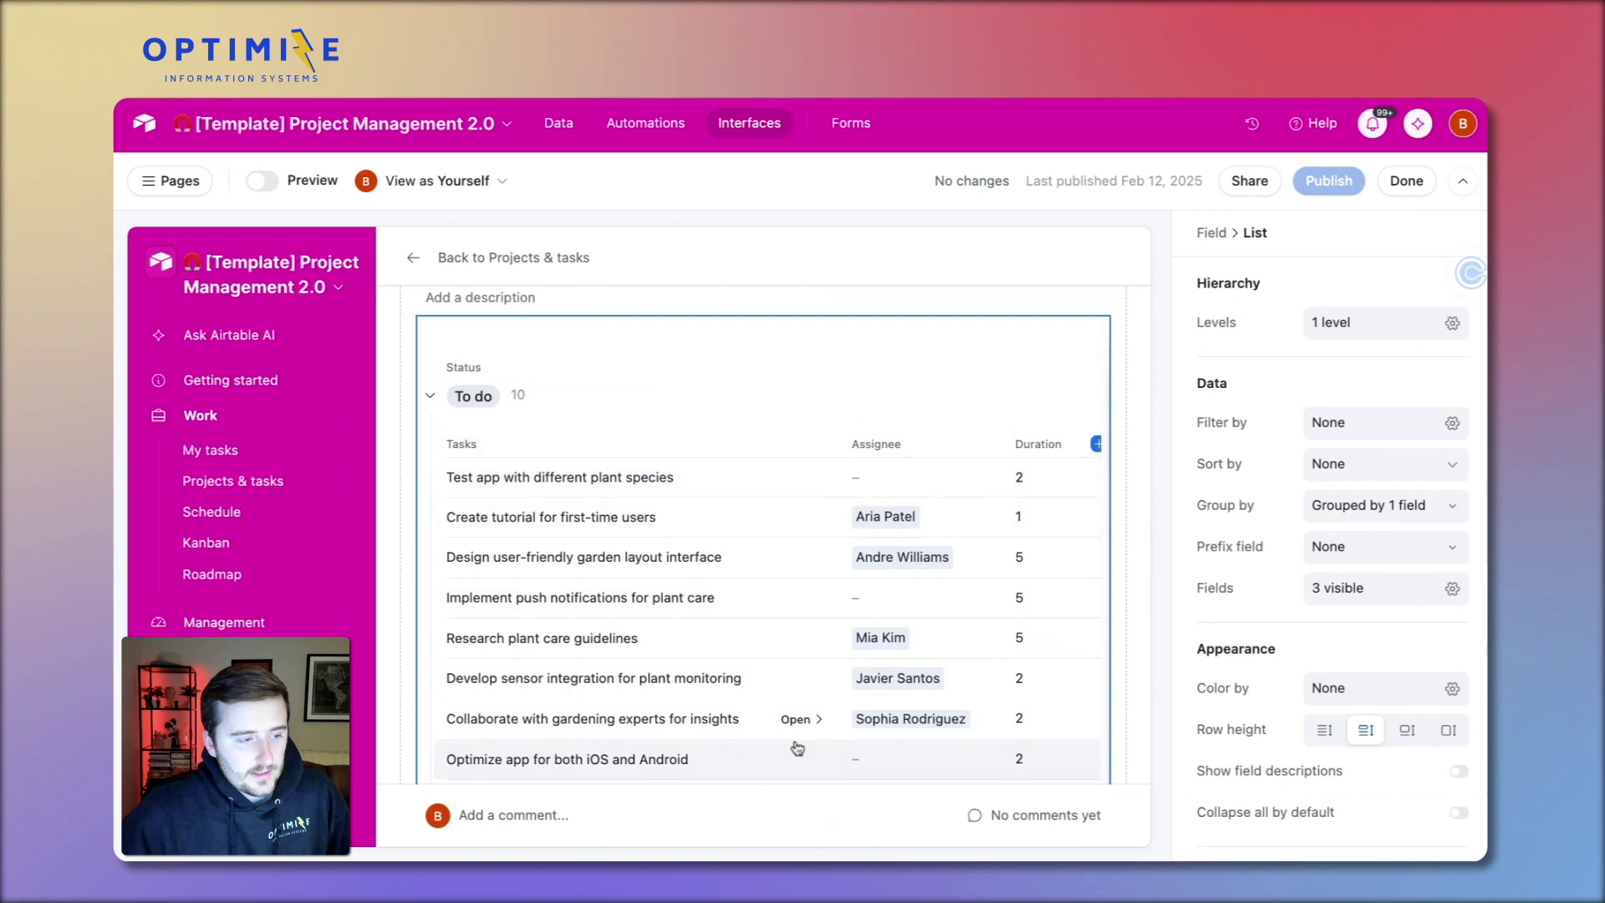
scroll(1223, 607, down, 2)
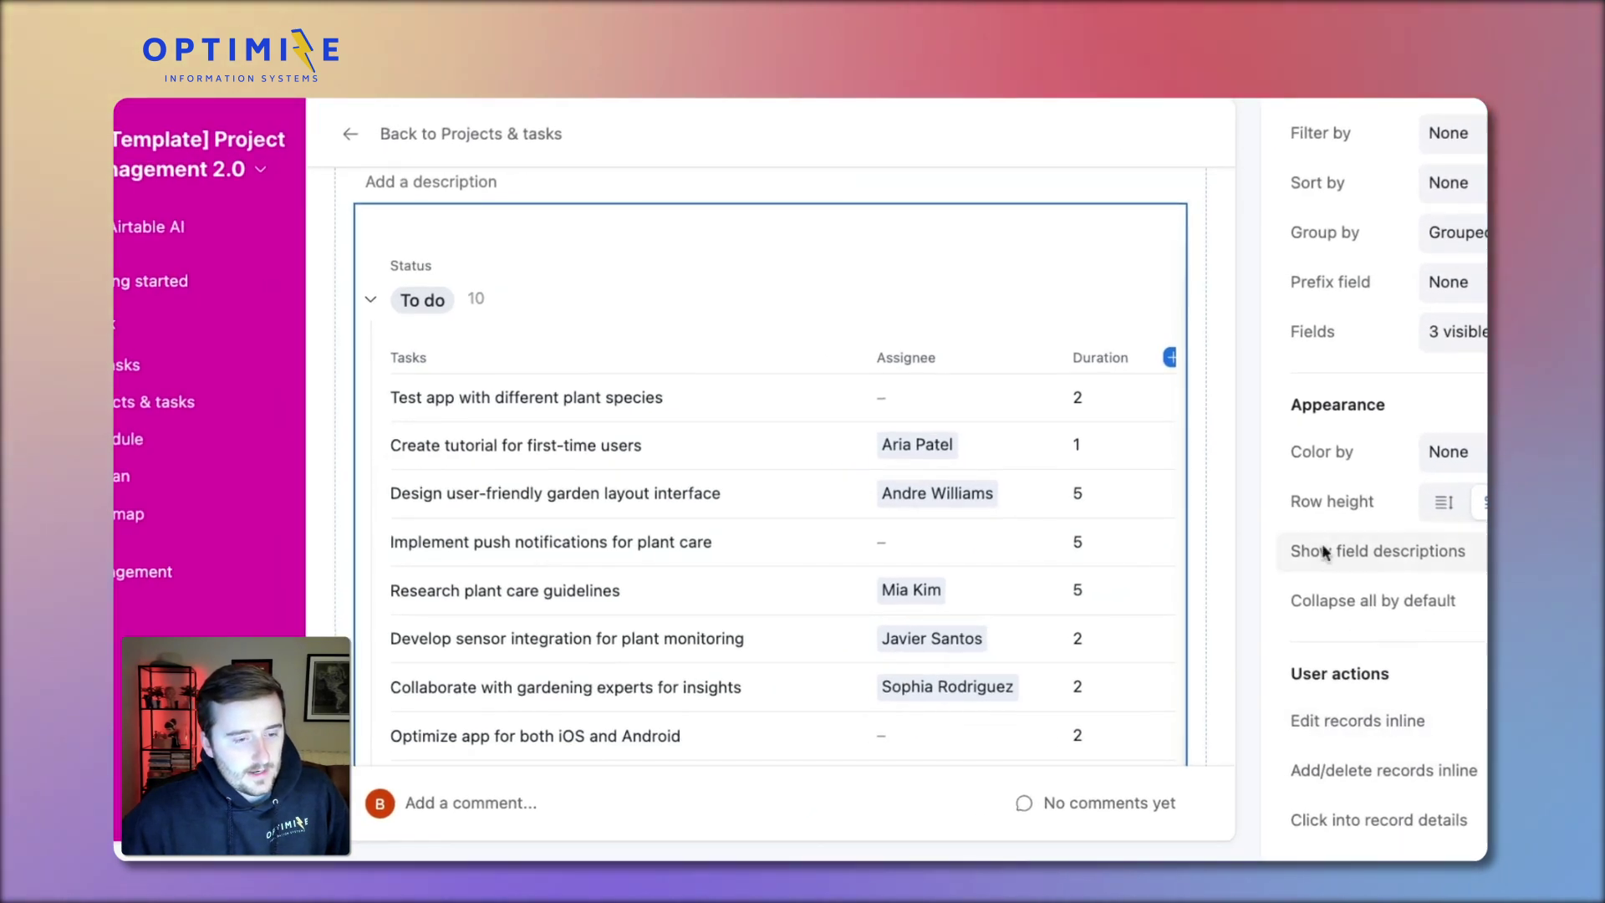
scroll(831, 421, up, 3)
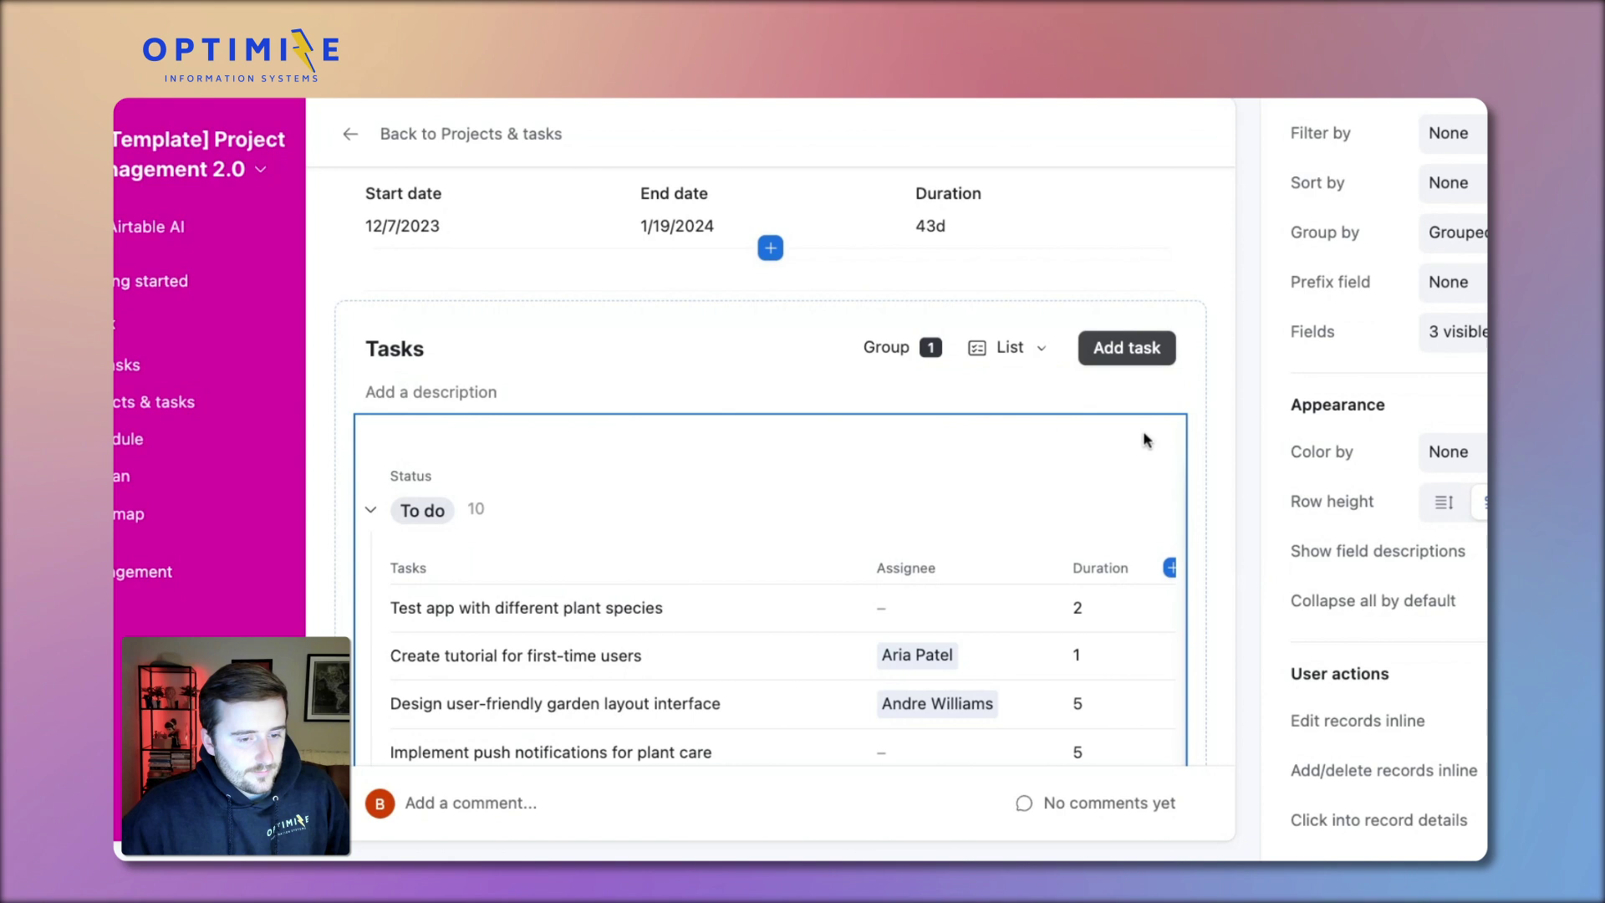
- Select the Tasks section and turn on 'Allow users to export data as CSV'
click(1202, 527)
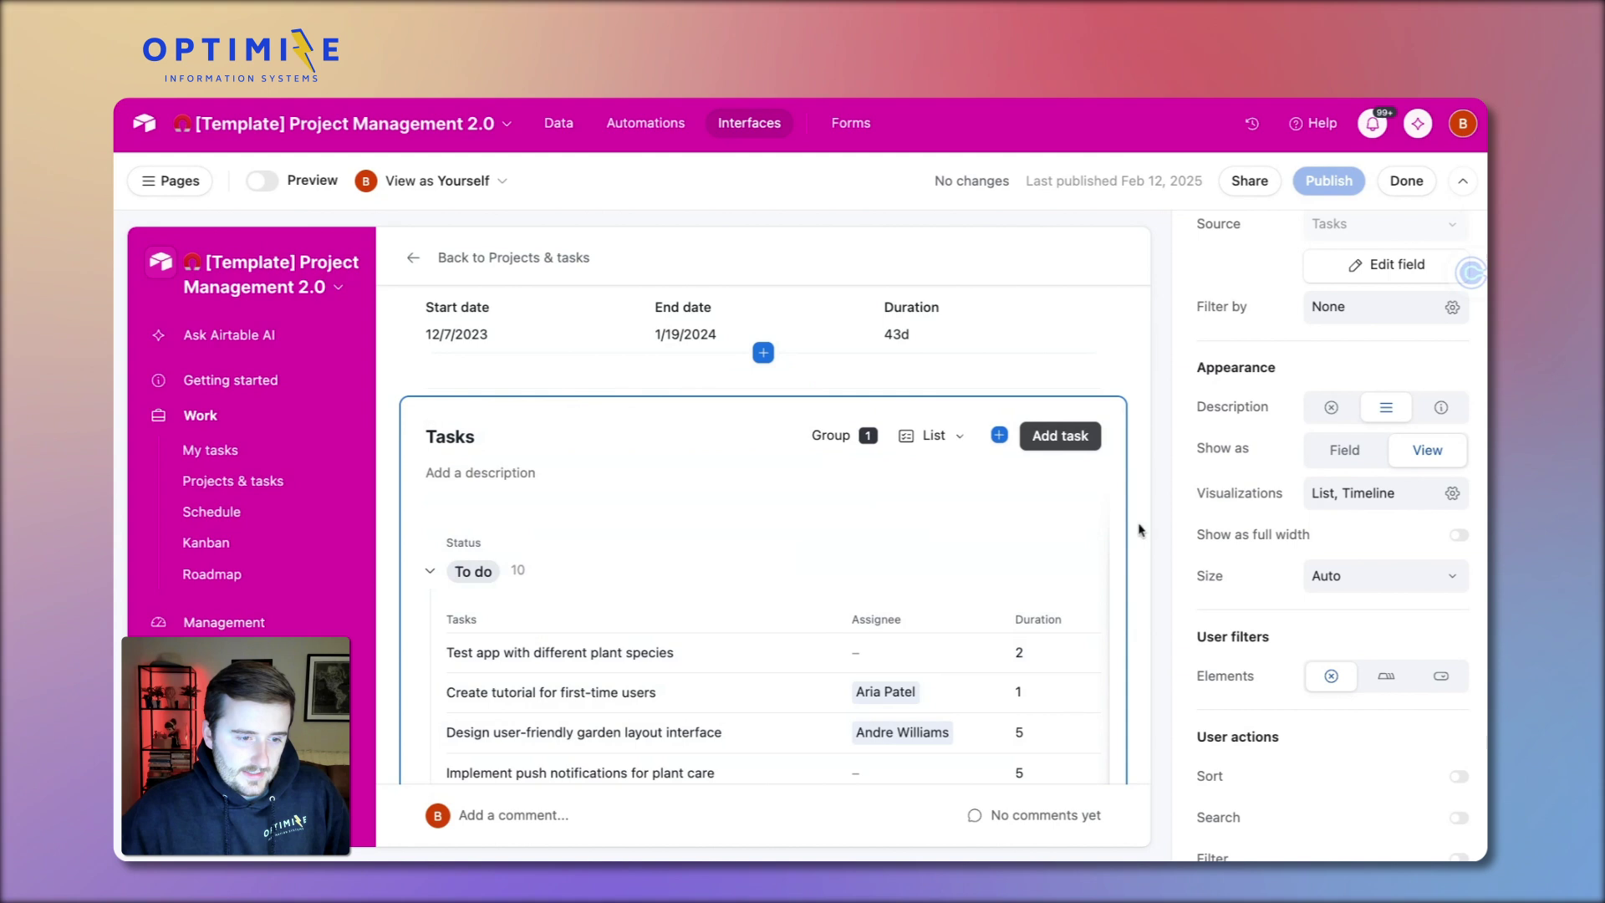
scroll(1212, 709, down, 5)
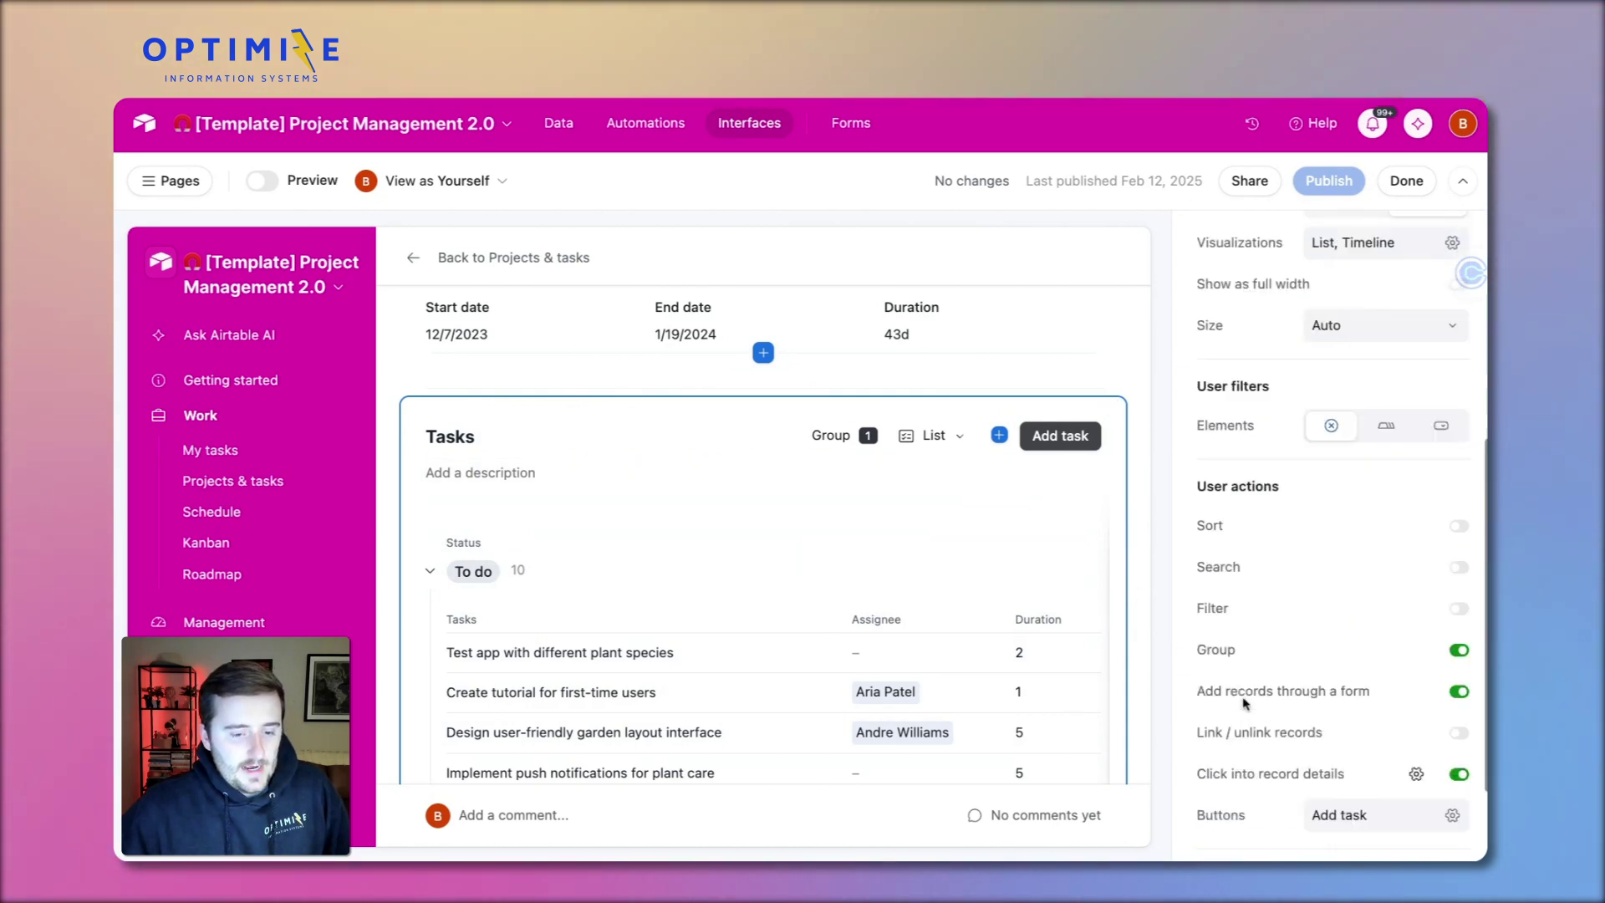
click(1327, 833)
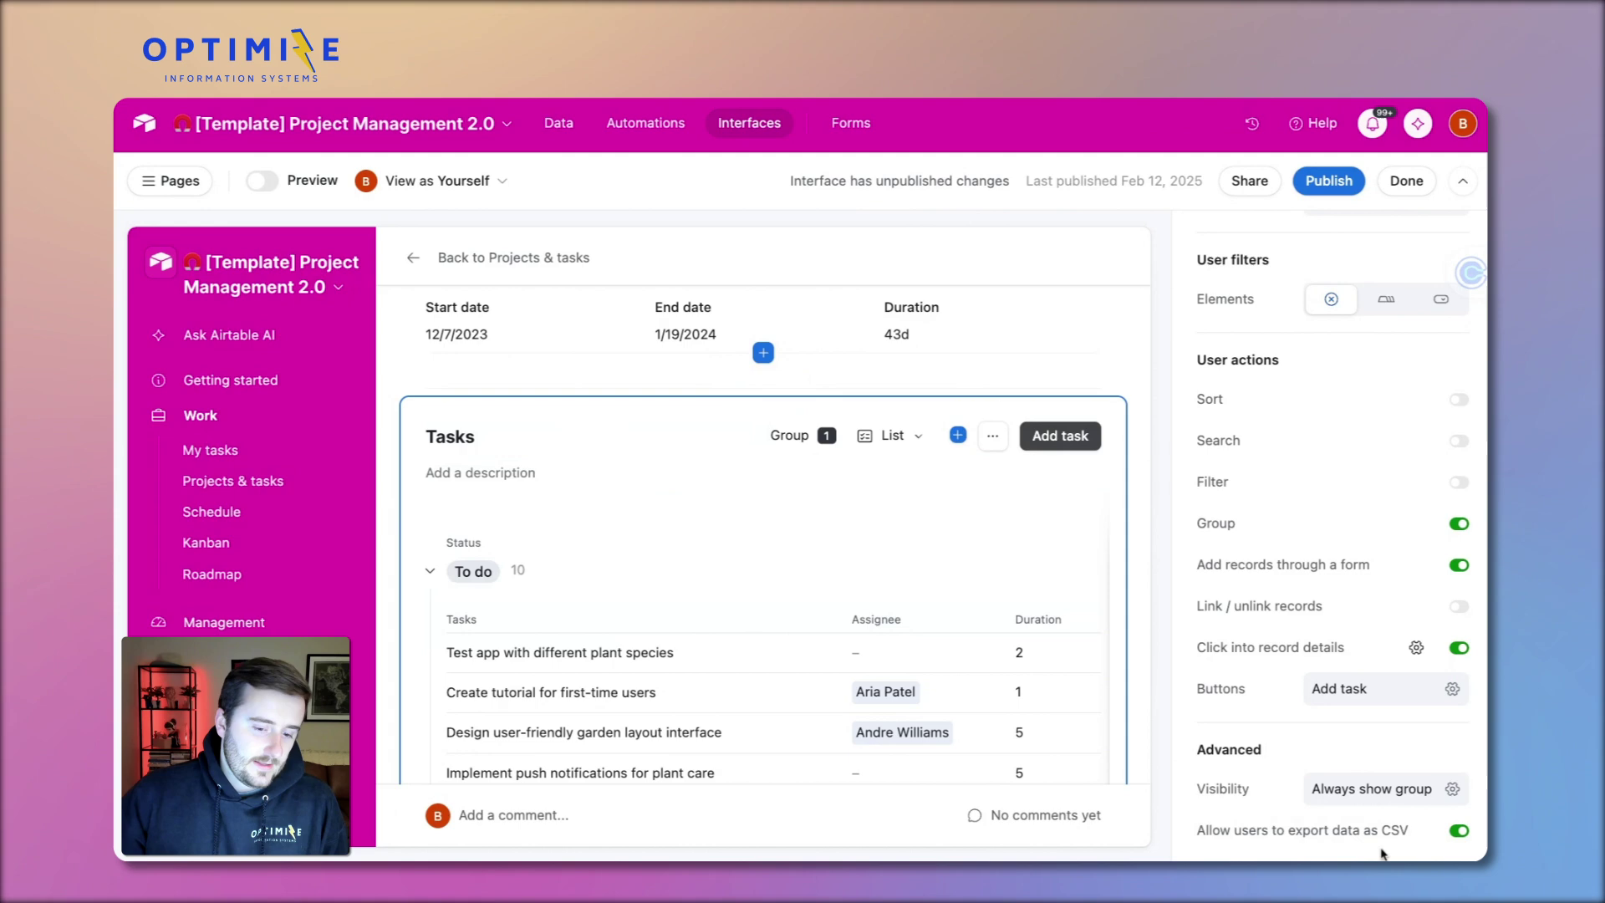
scroll(903, 434, up, 3)
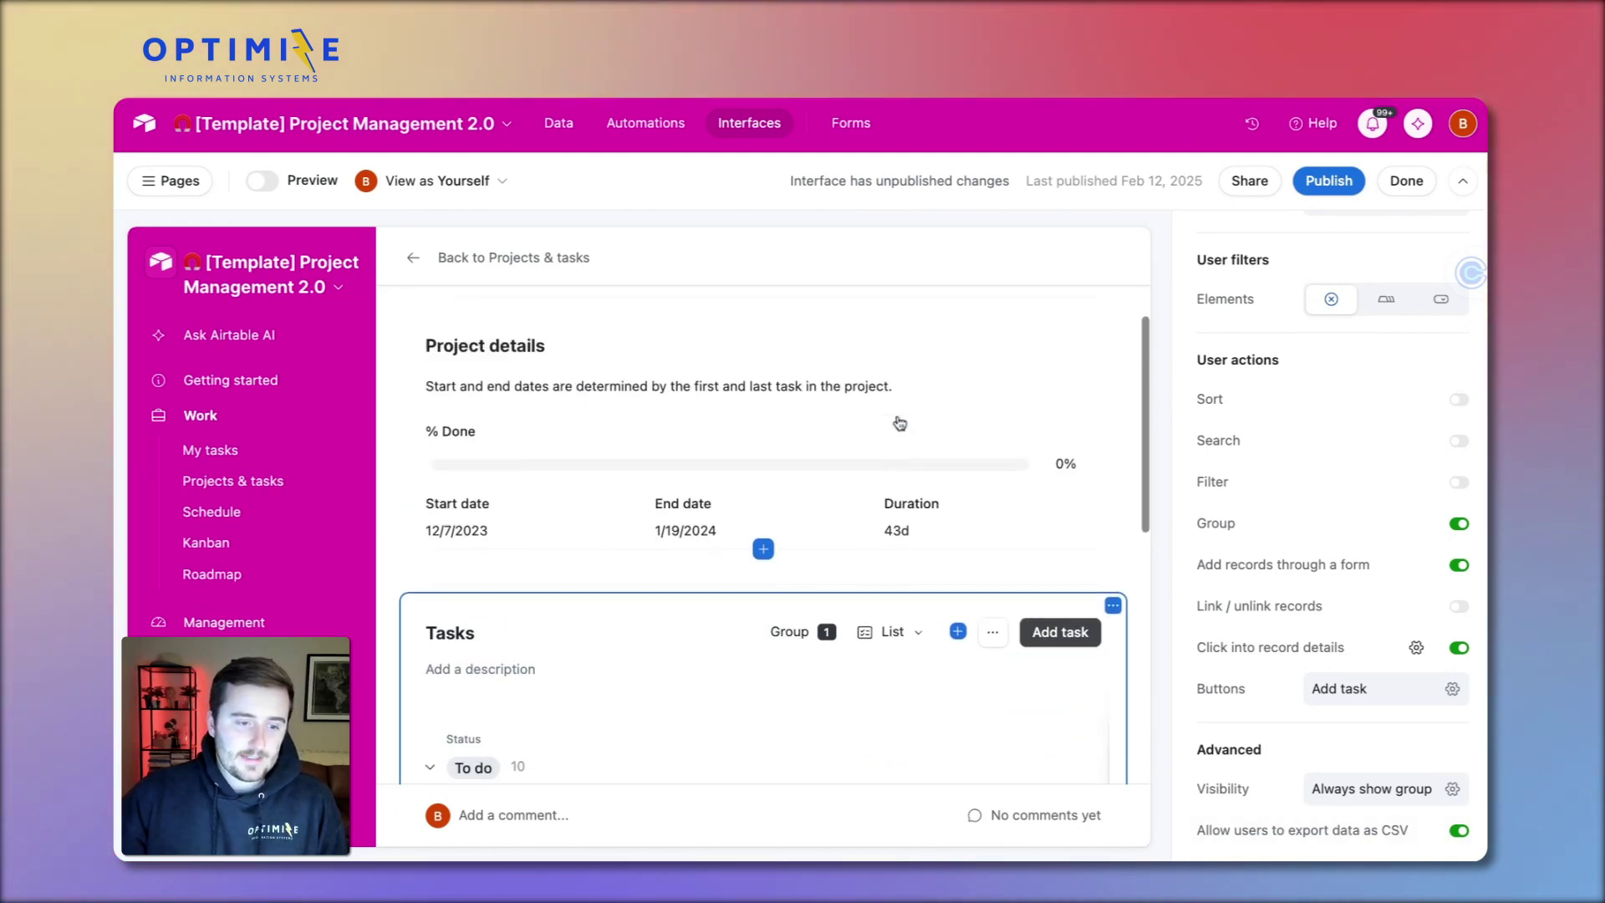
- Publish the Work interface, then view the GreenThumb Tasks list's Export data as CSV option
click(1330, 181)
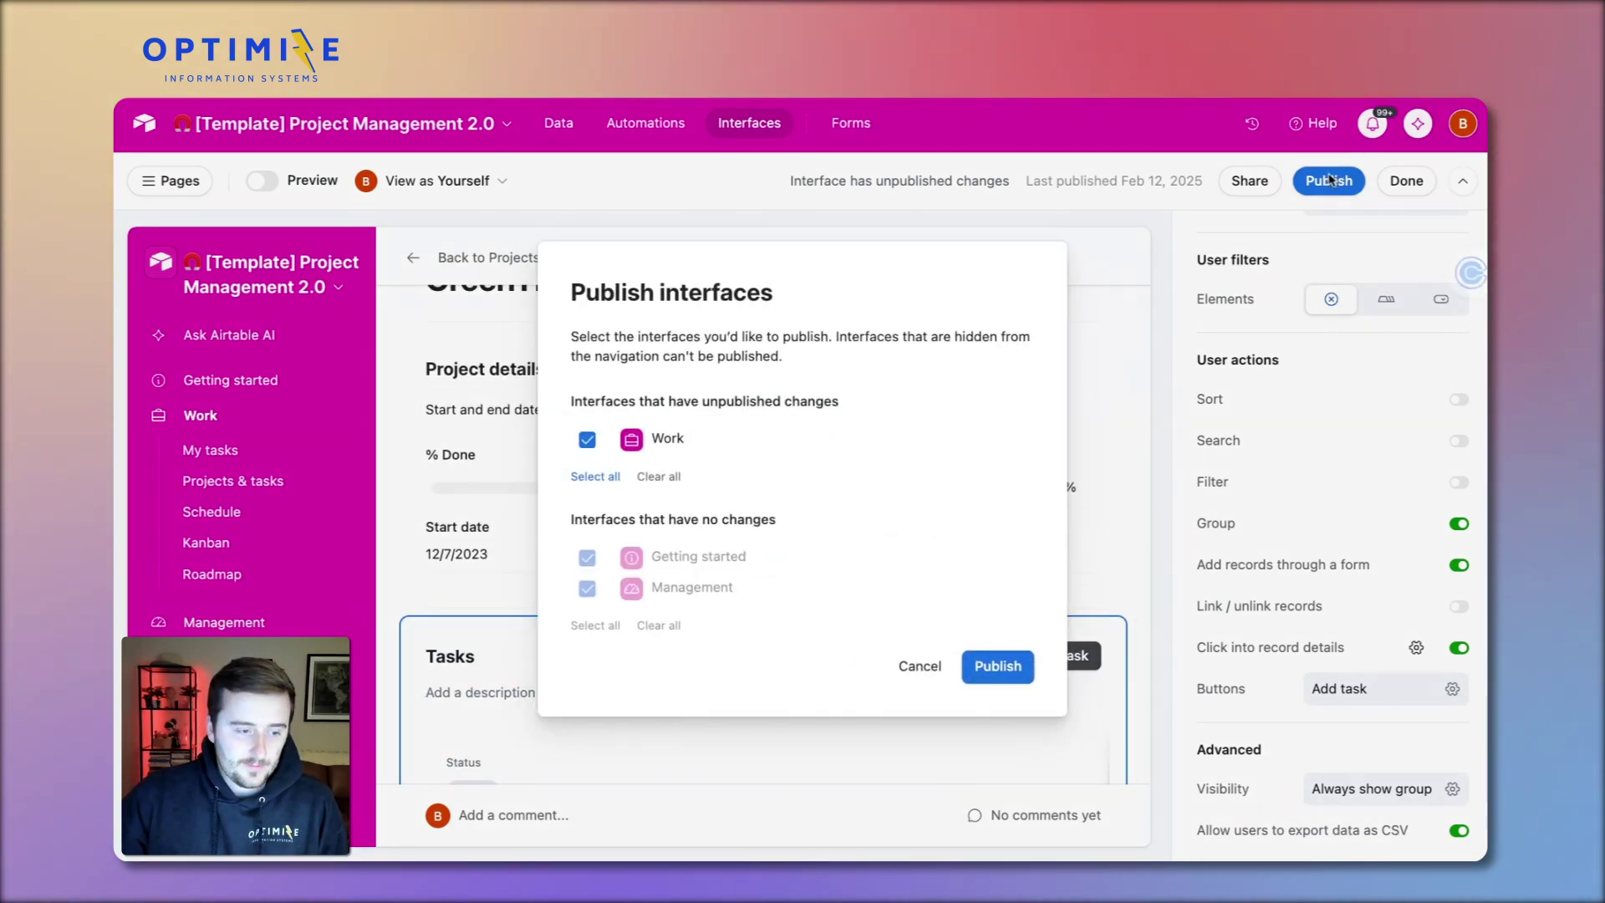
click(1018, 664)
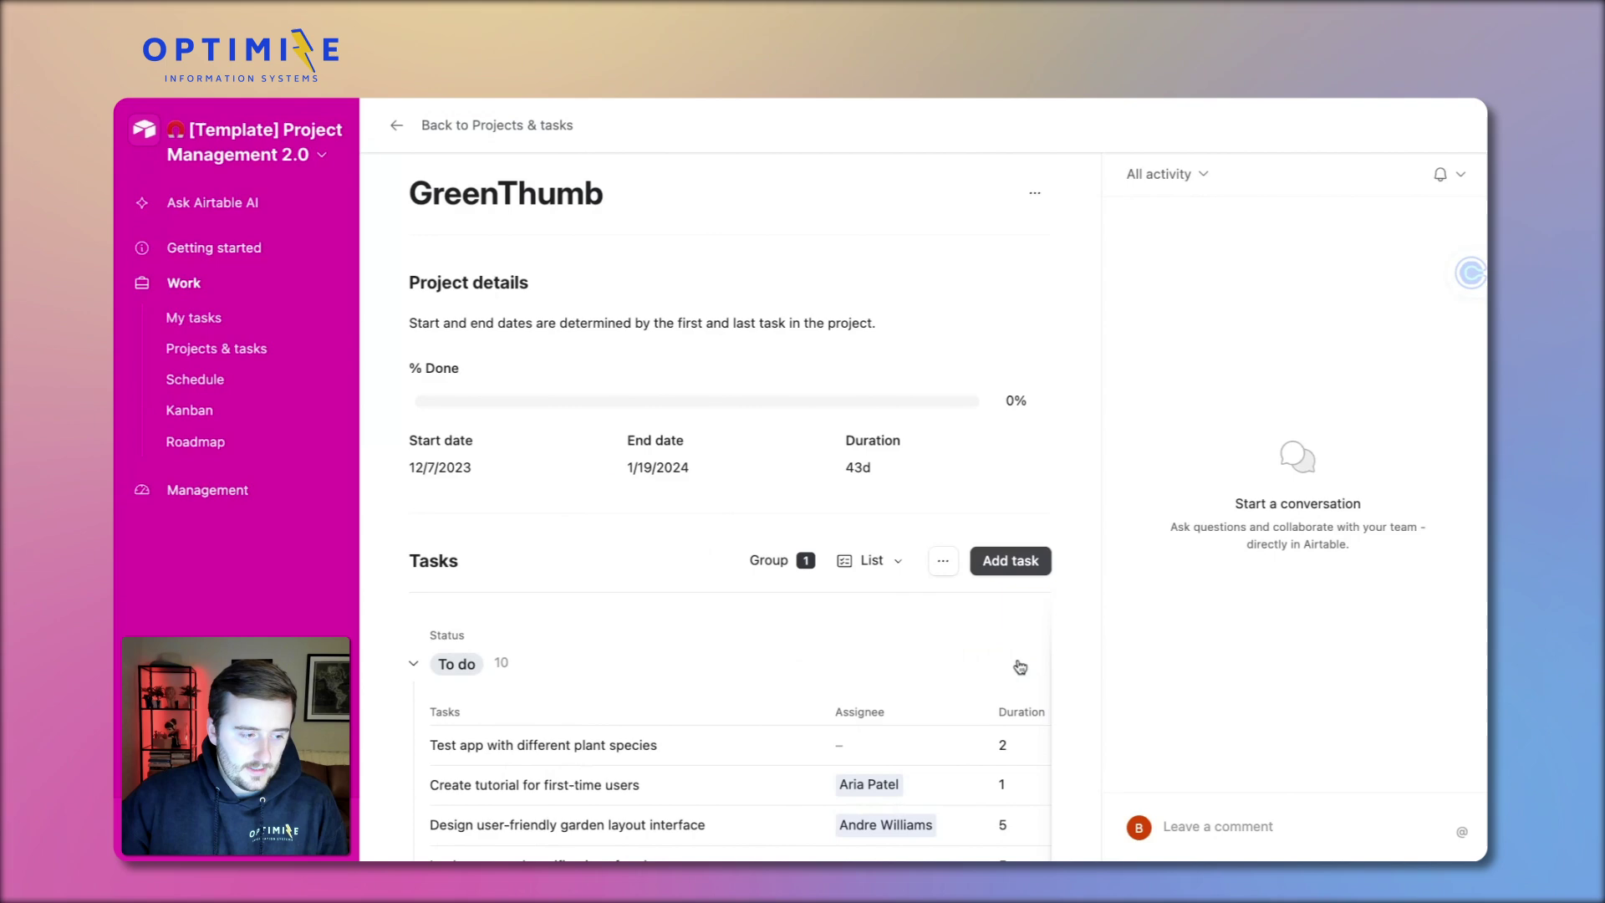
scroll(945, 648, down, 5)
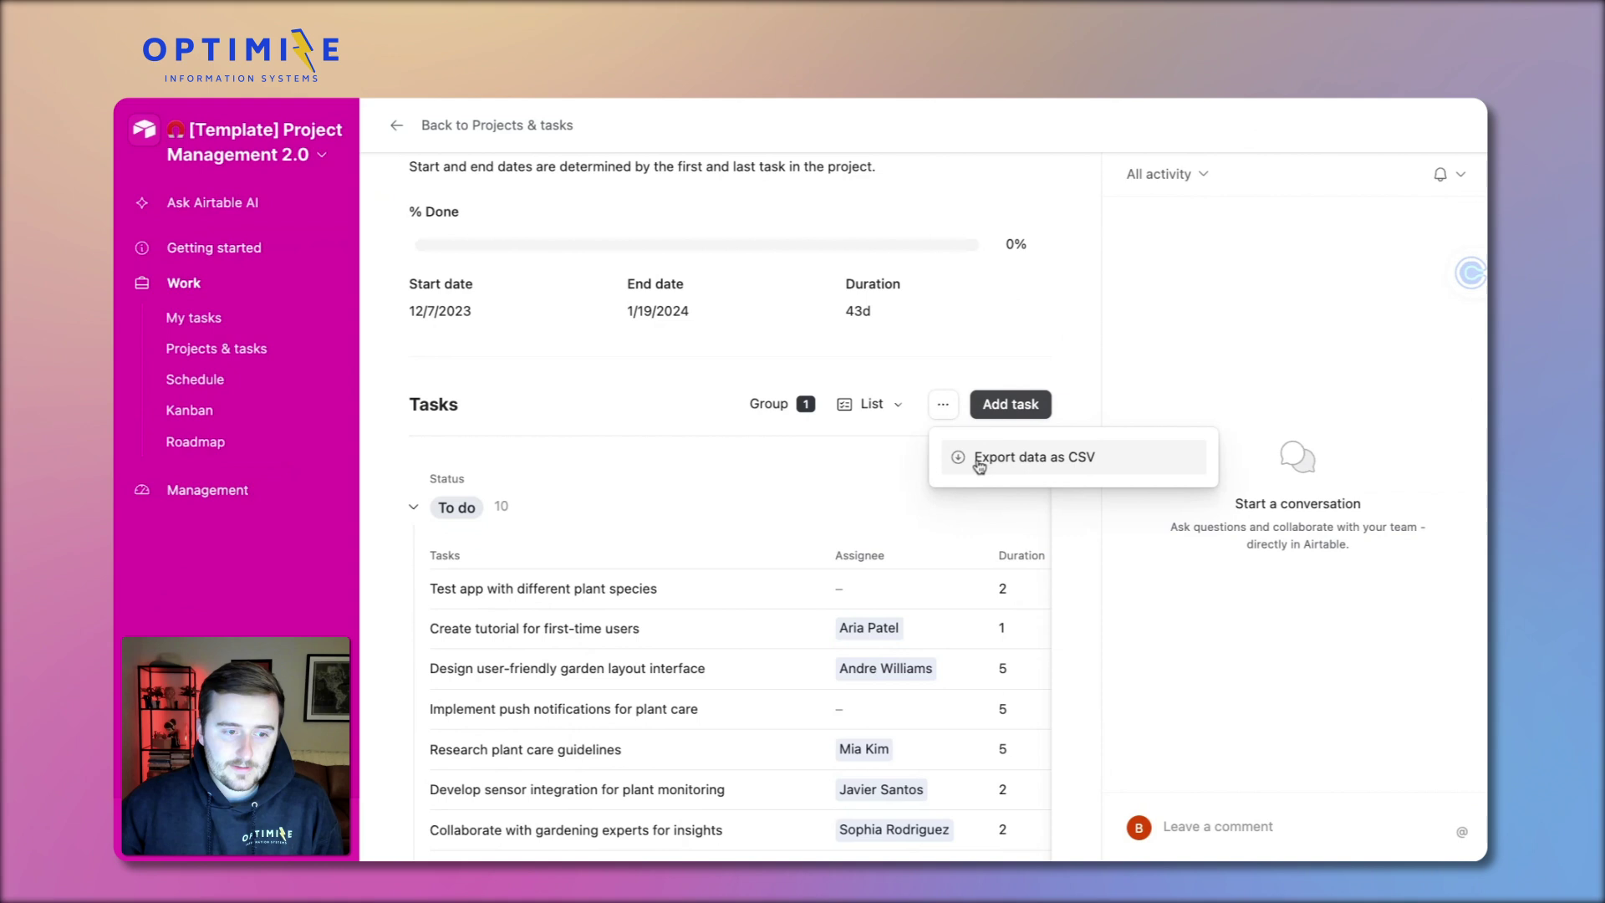
scroll(617, 355, up, 3)
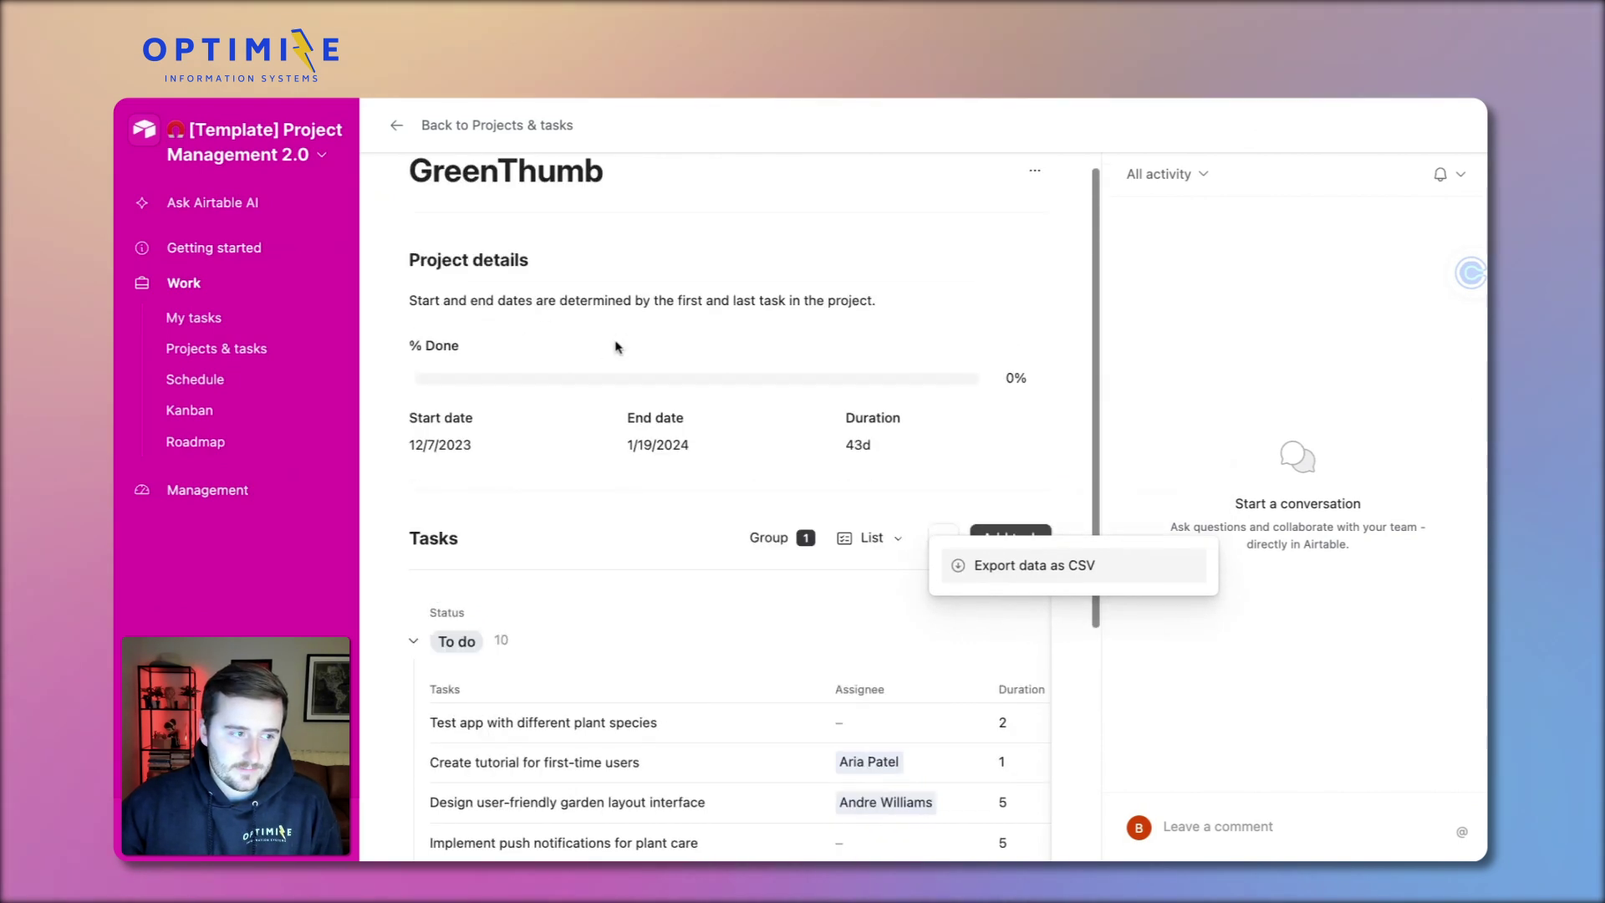
- Go back to Projects & tasks, open Mars Explorer, and show its Tasks CSV export option
click(308, 364)
click(307, 364)
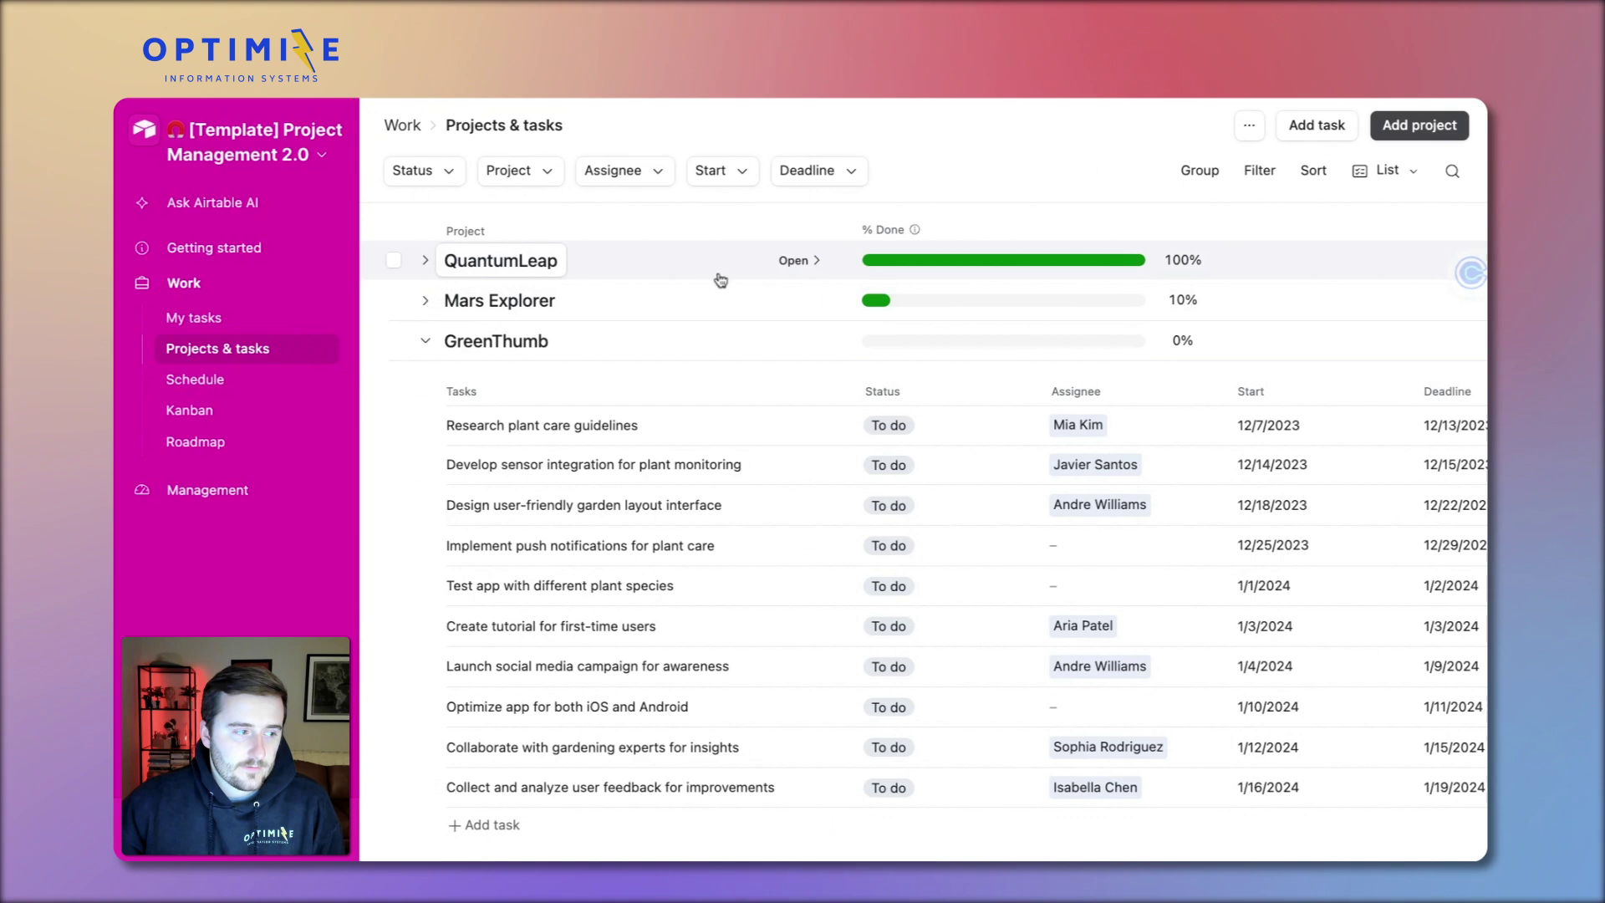
click(1248, 125)
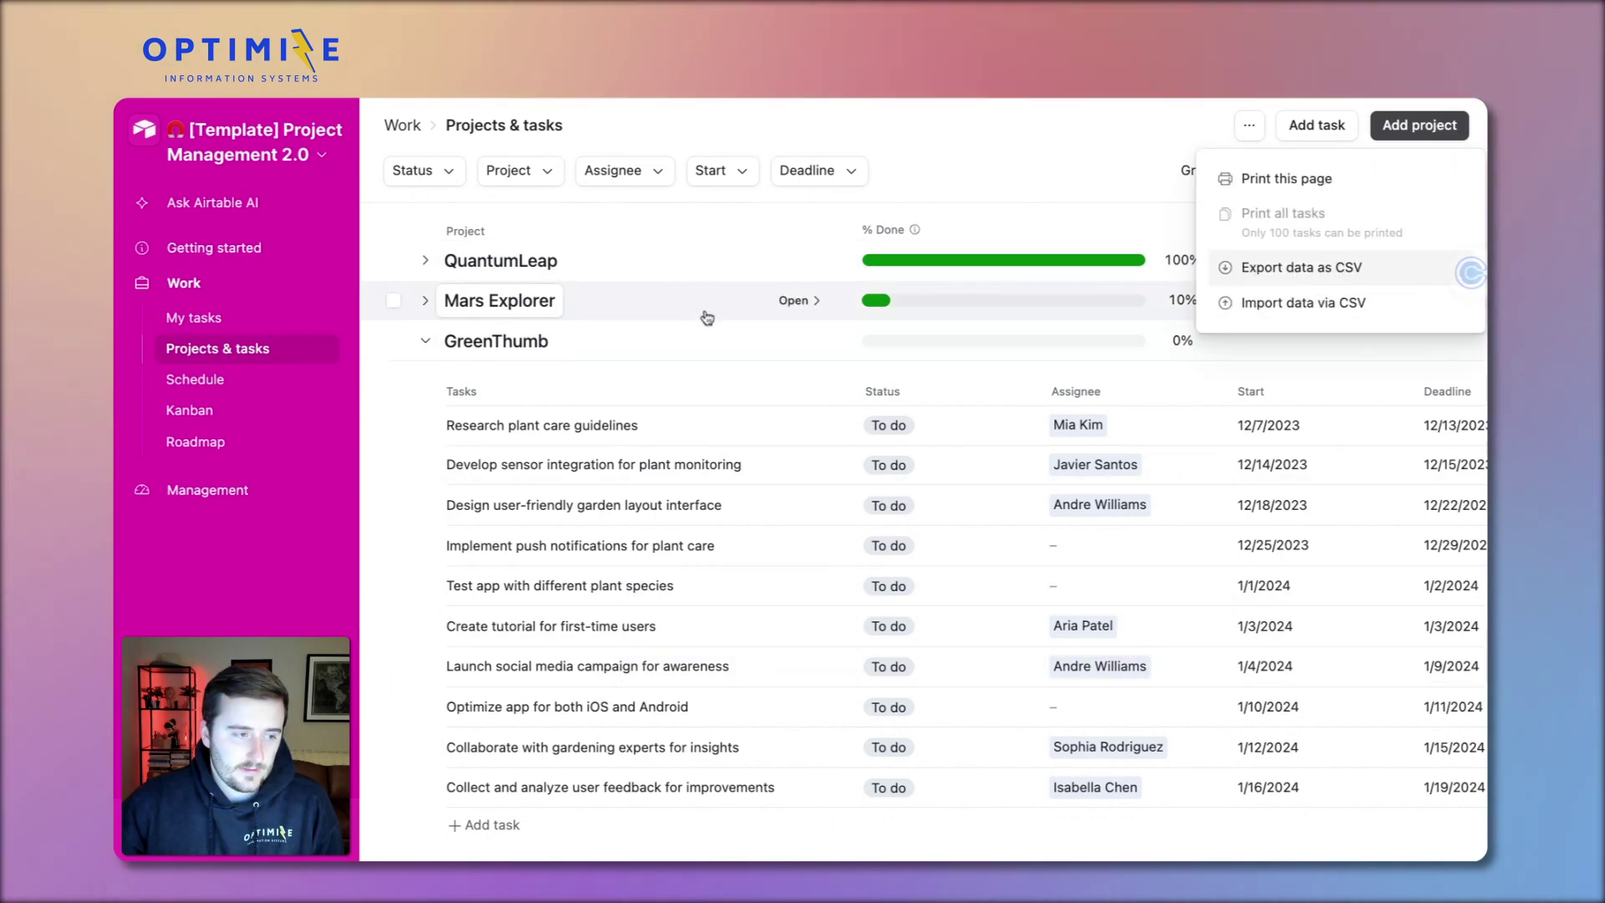
click(801, 301)
click(945, 559)
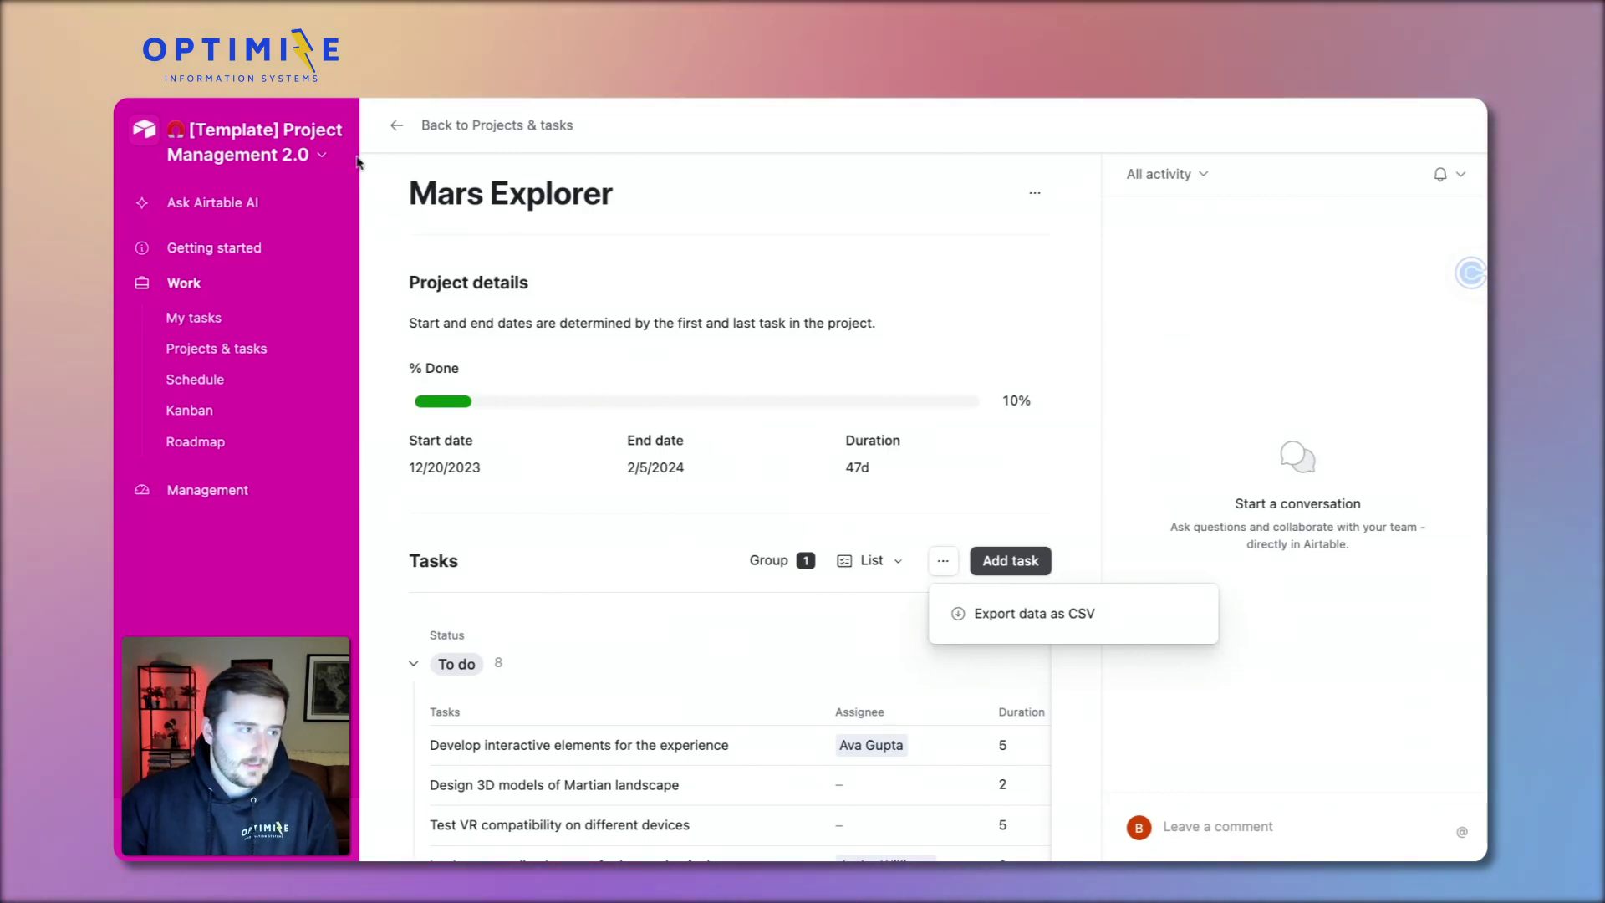
- Re-enter interface editing on the Projects & tasks page
click(294, 156)
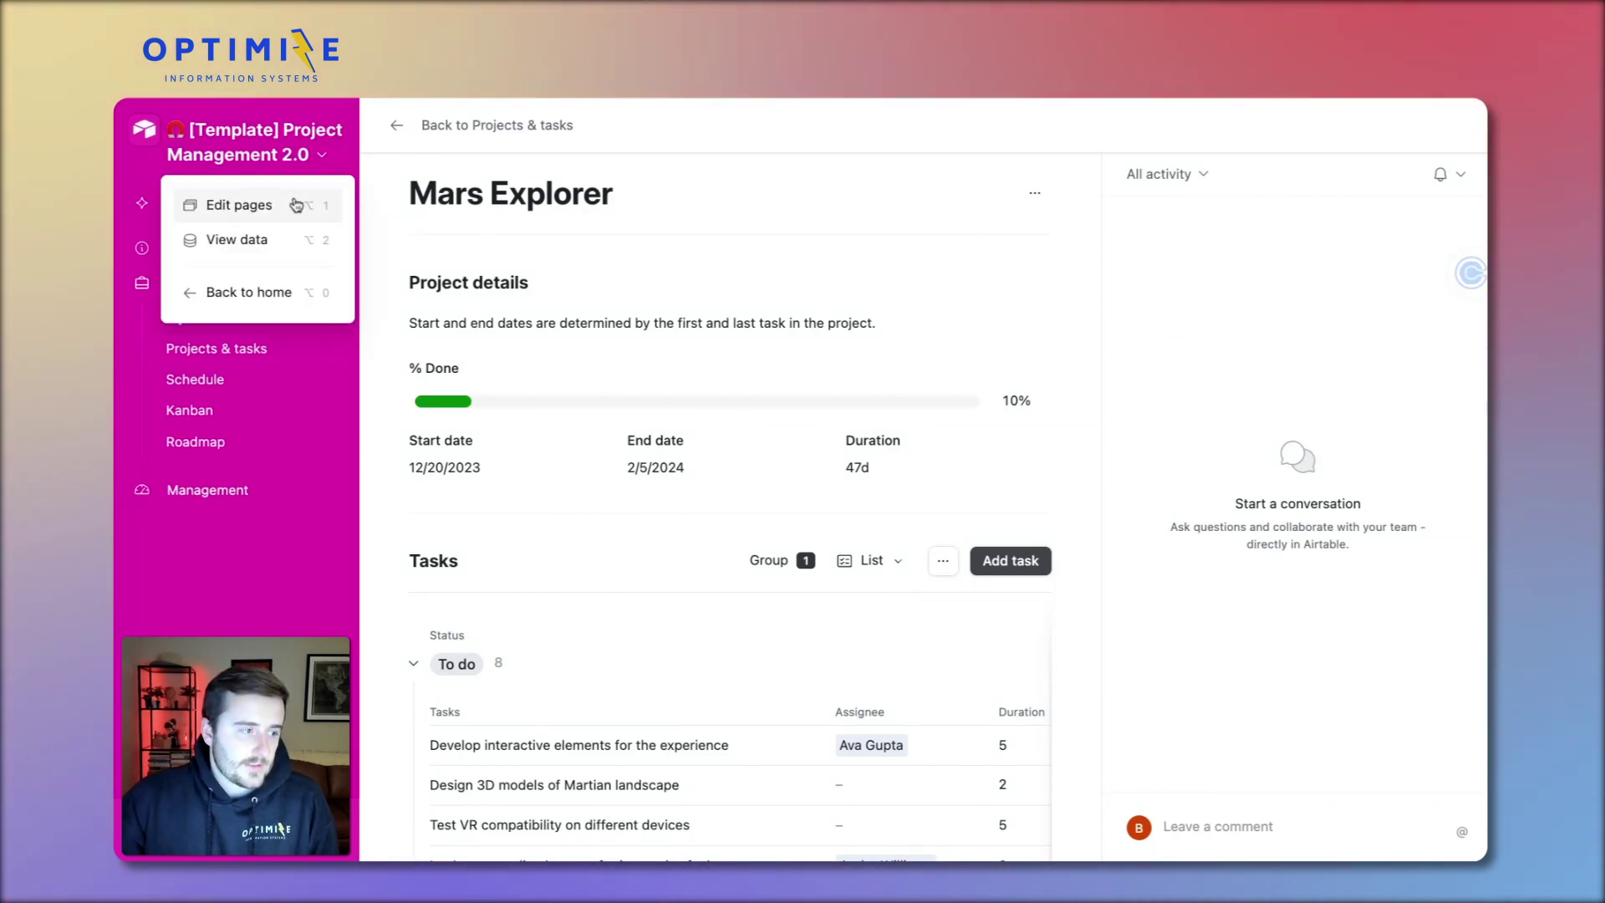
click(239, 205)
click(249, 489)
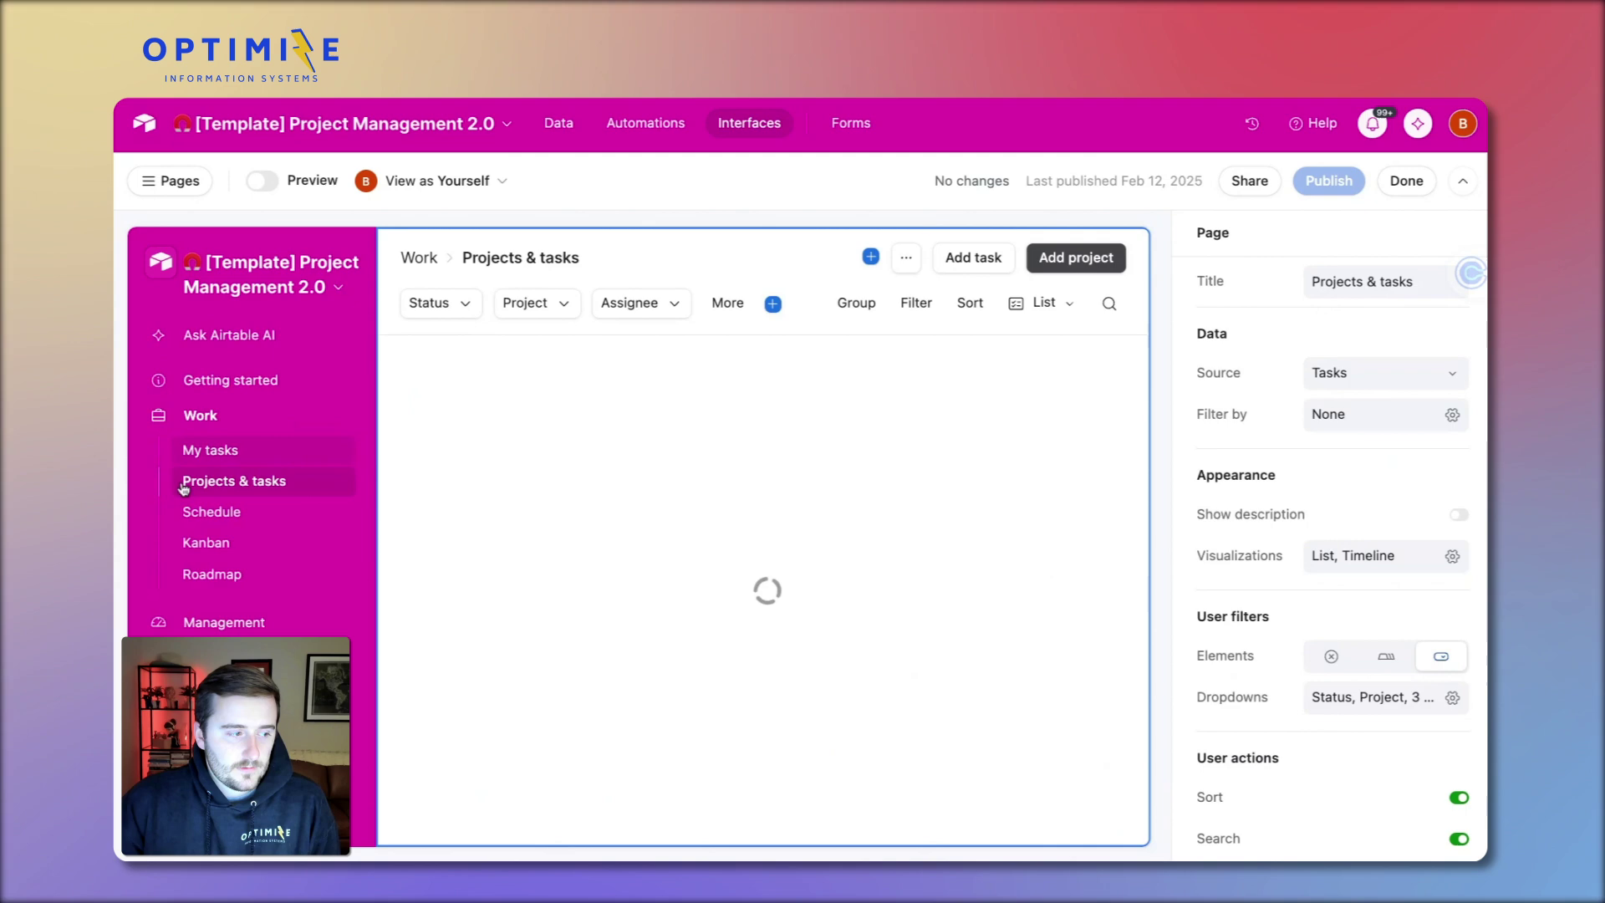
click(727, 472)
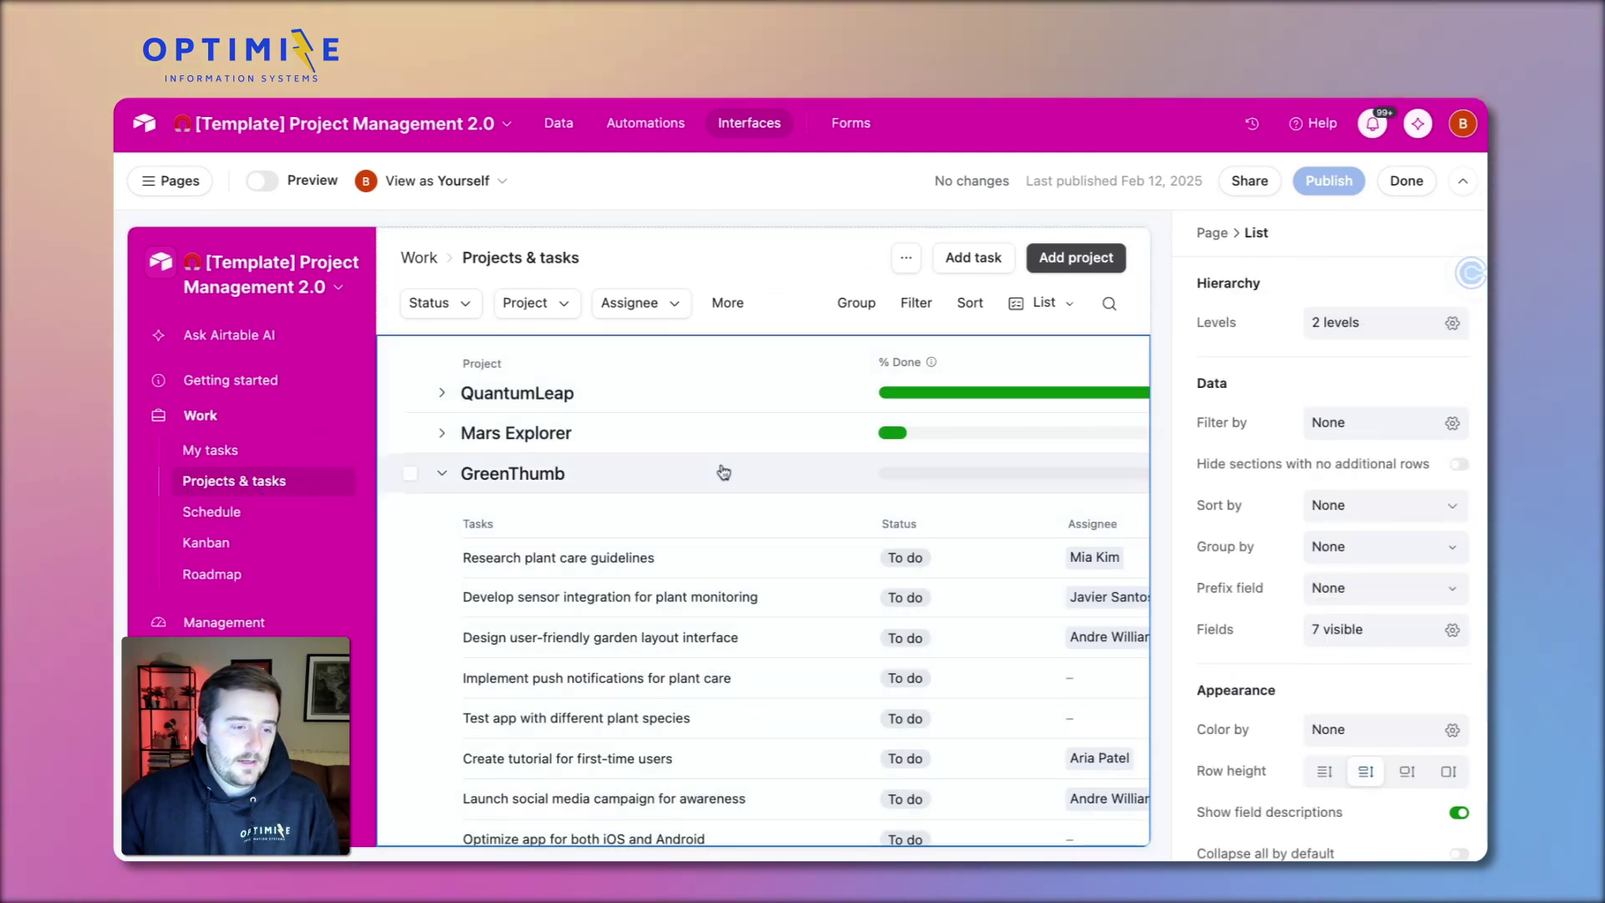
click(771, 484)
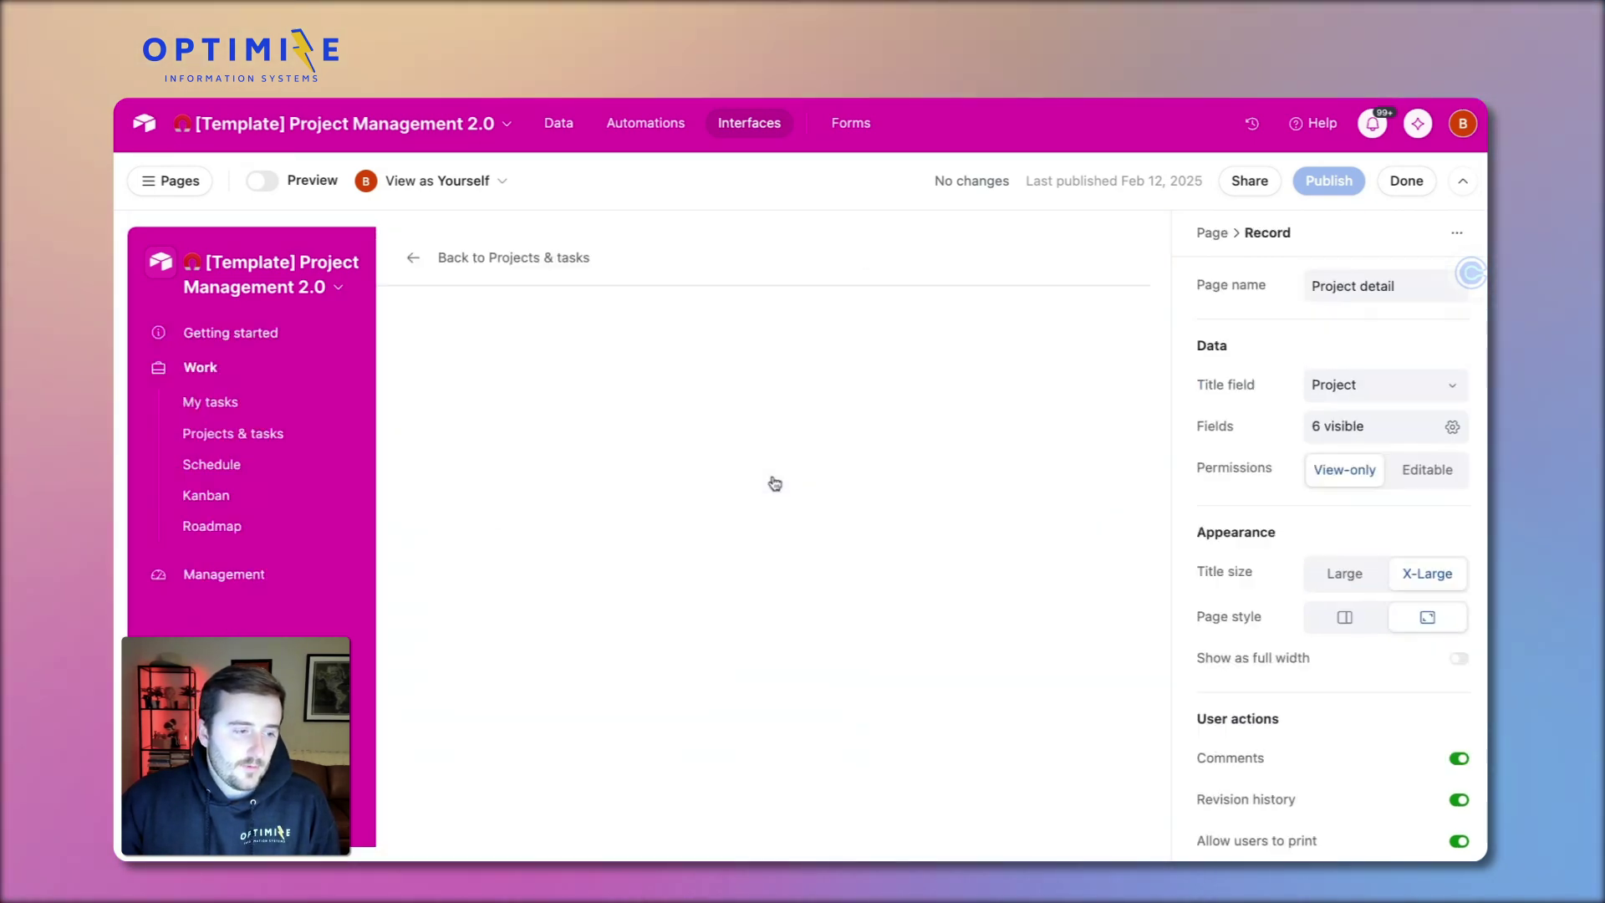
click(452, 252)
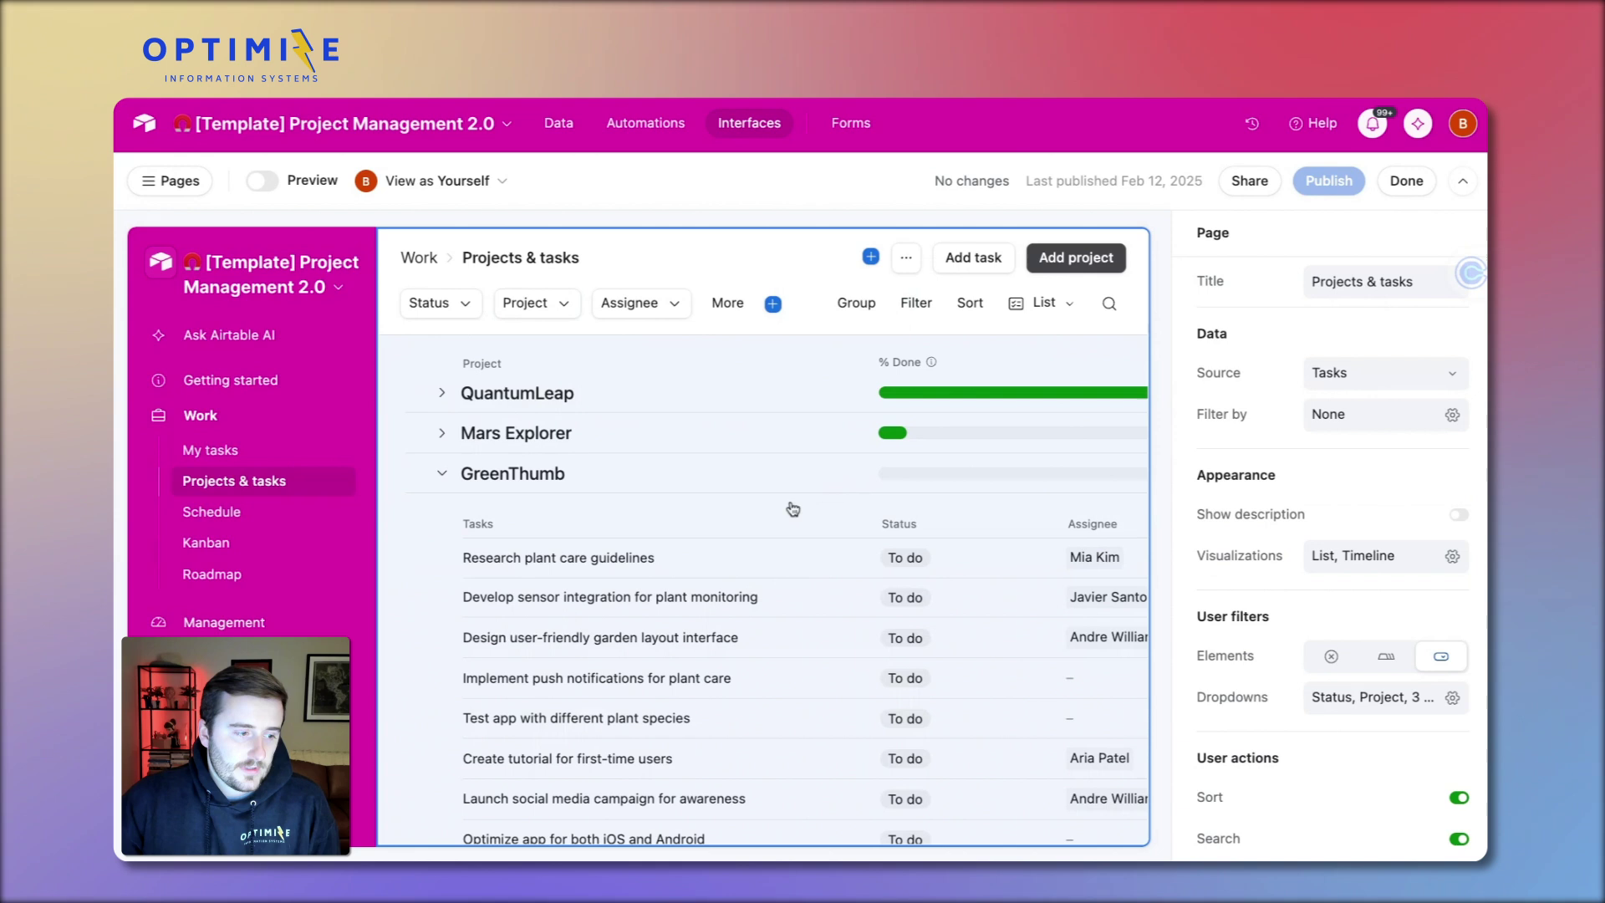
- Open the list's record detail settings to show the Task detail and Project detail layouts
click(813, 481)
scroll(1433, 822, down, 3)
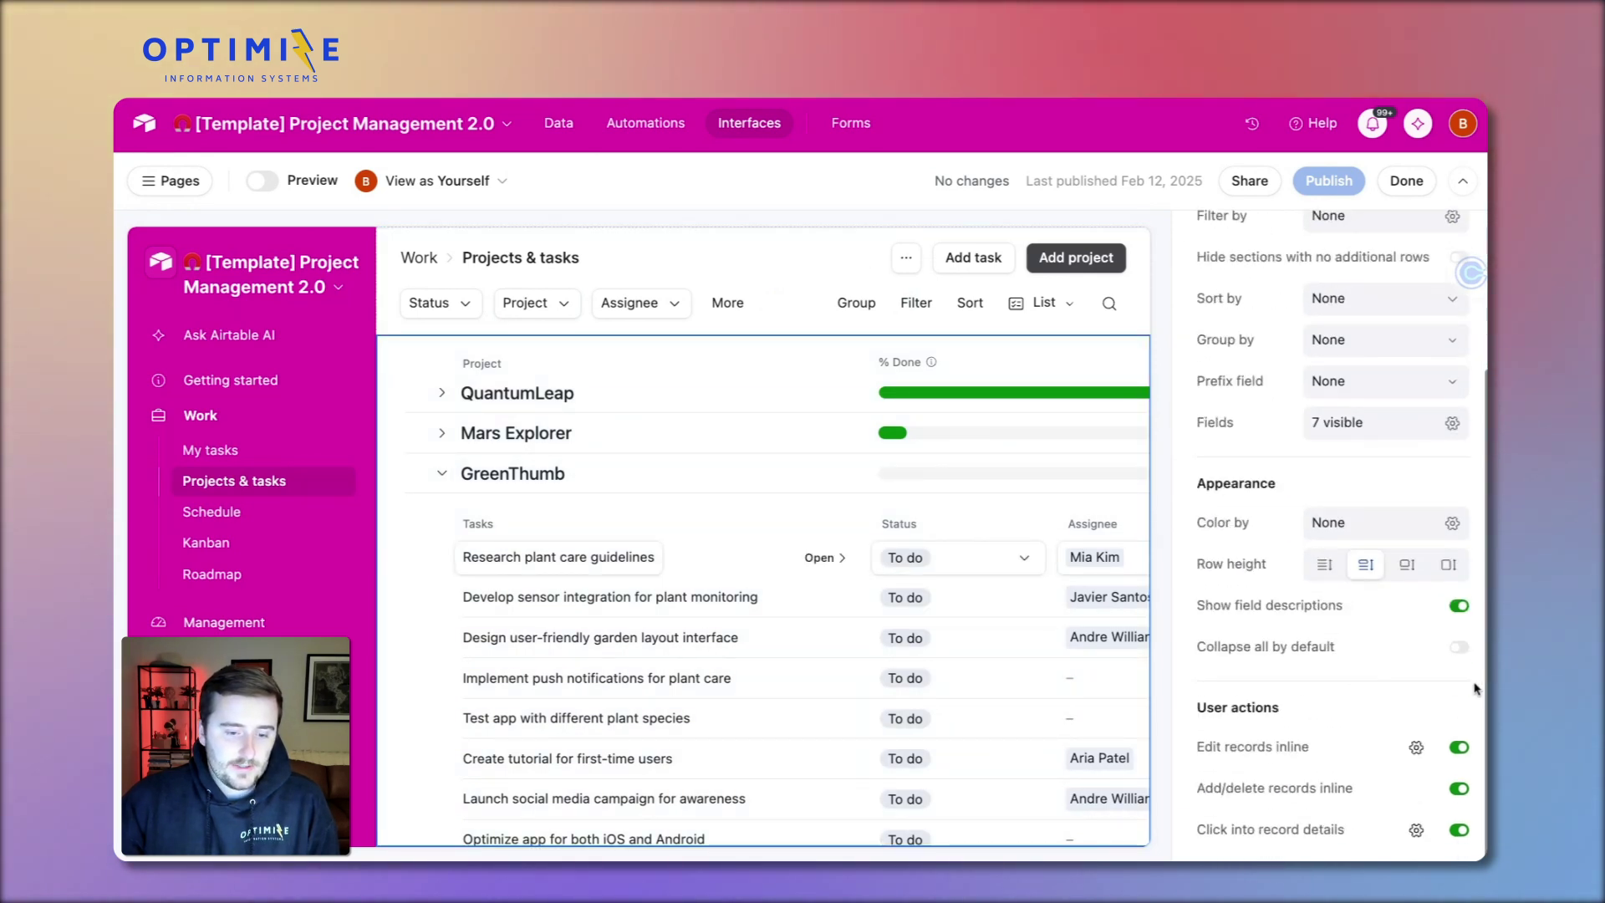
click(1417, 830)
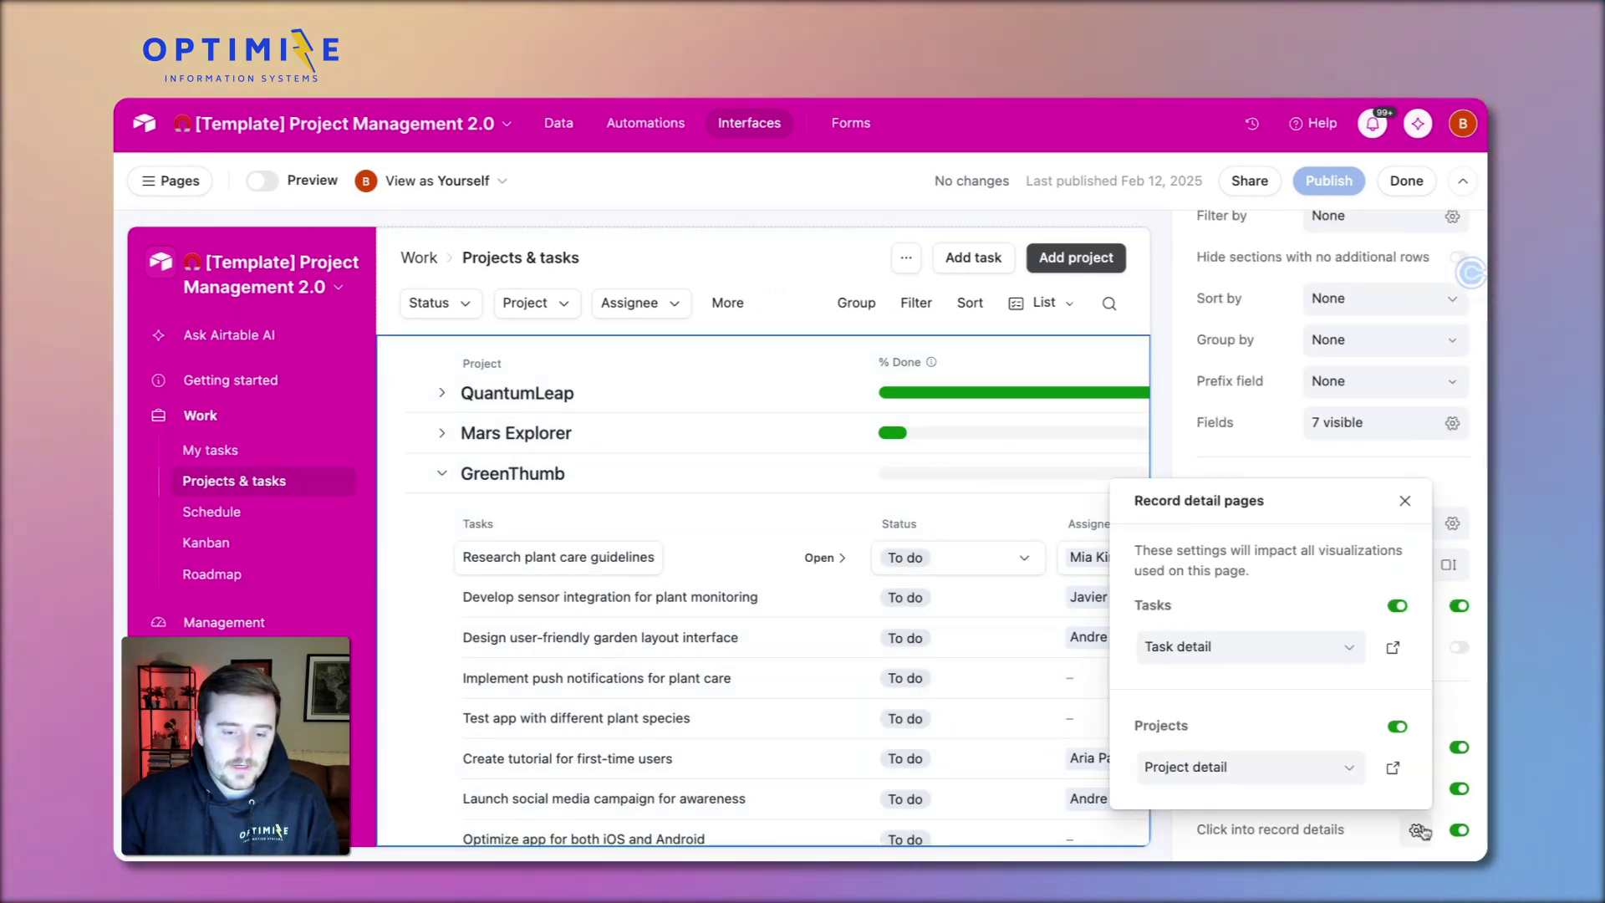
click(1277, 651)
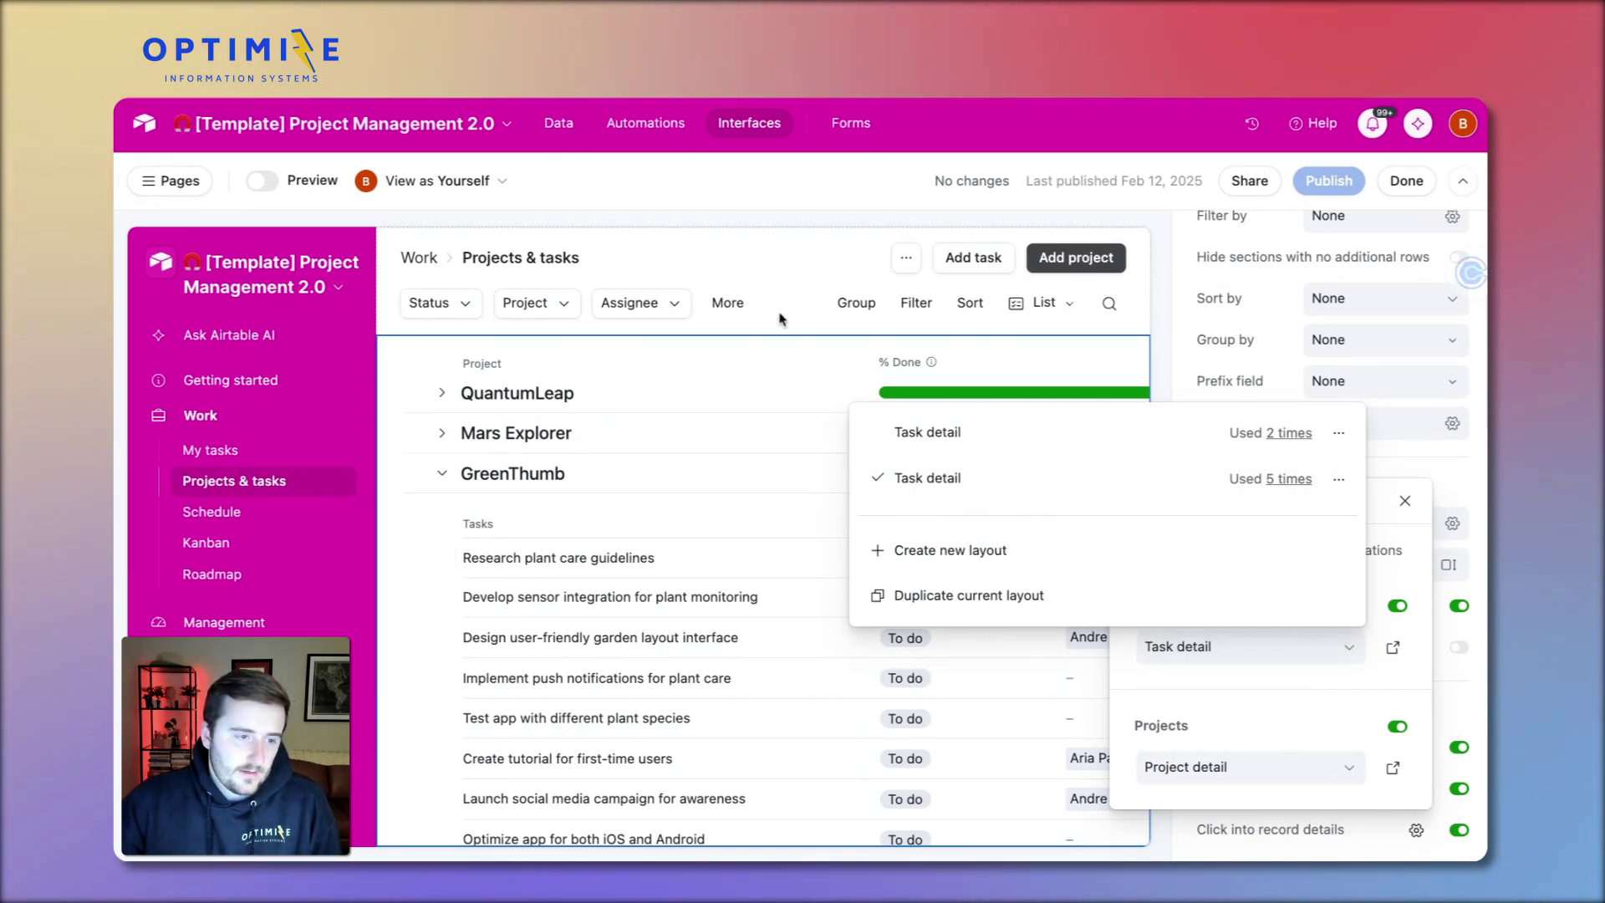
scroll(1390, 760, down, 10)
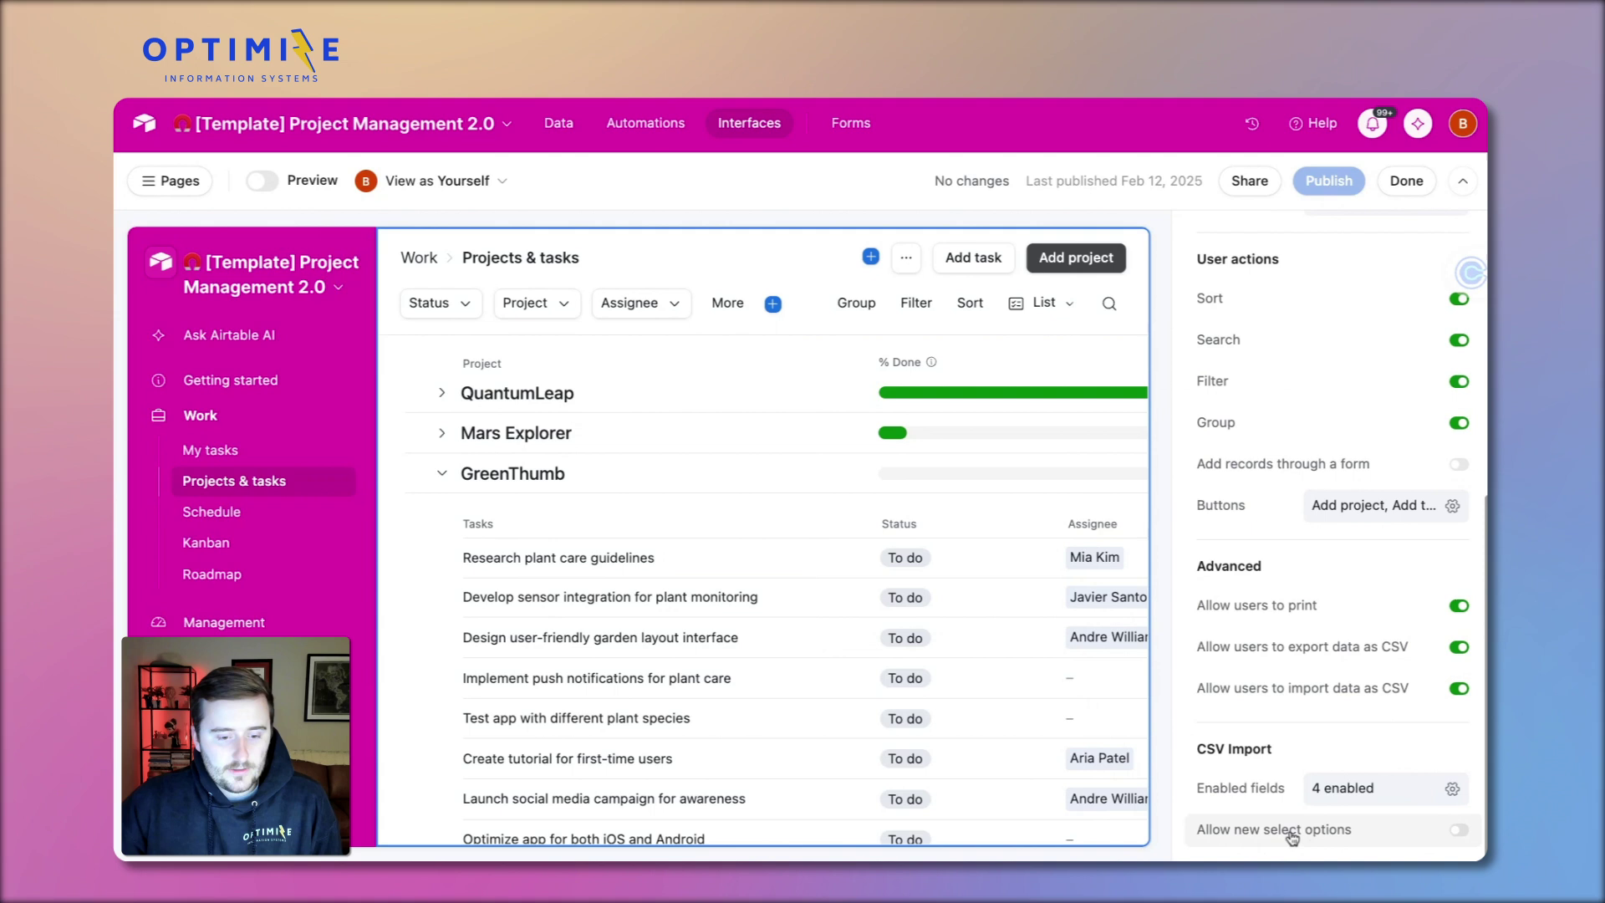
click(769, 362)
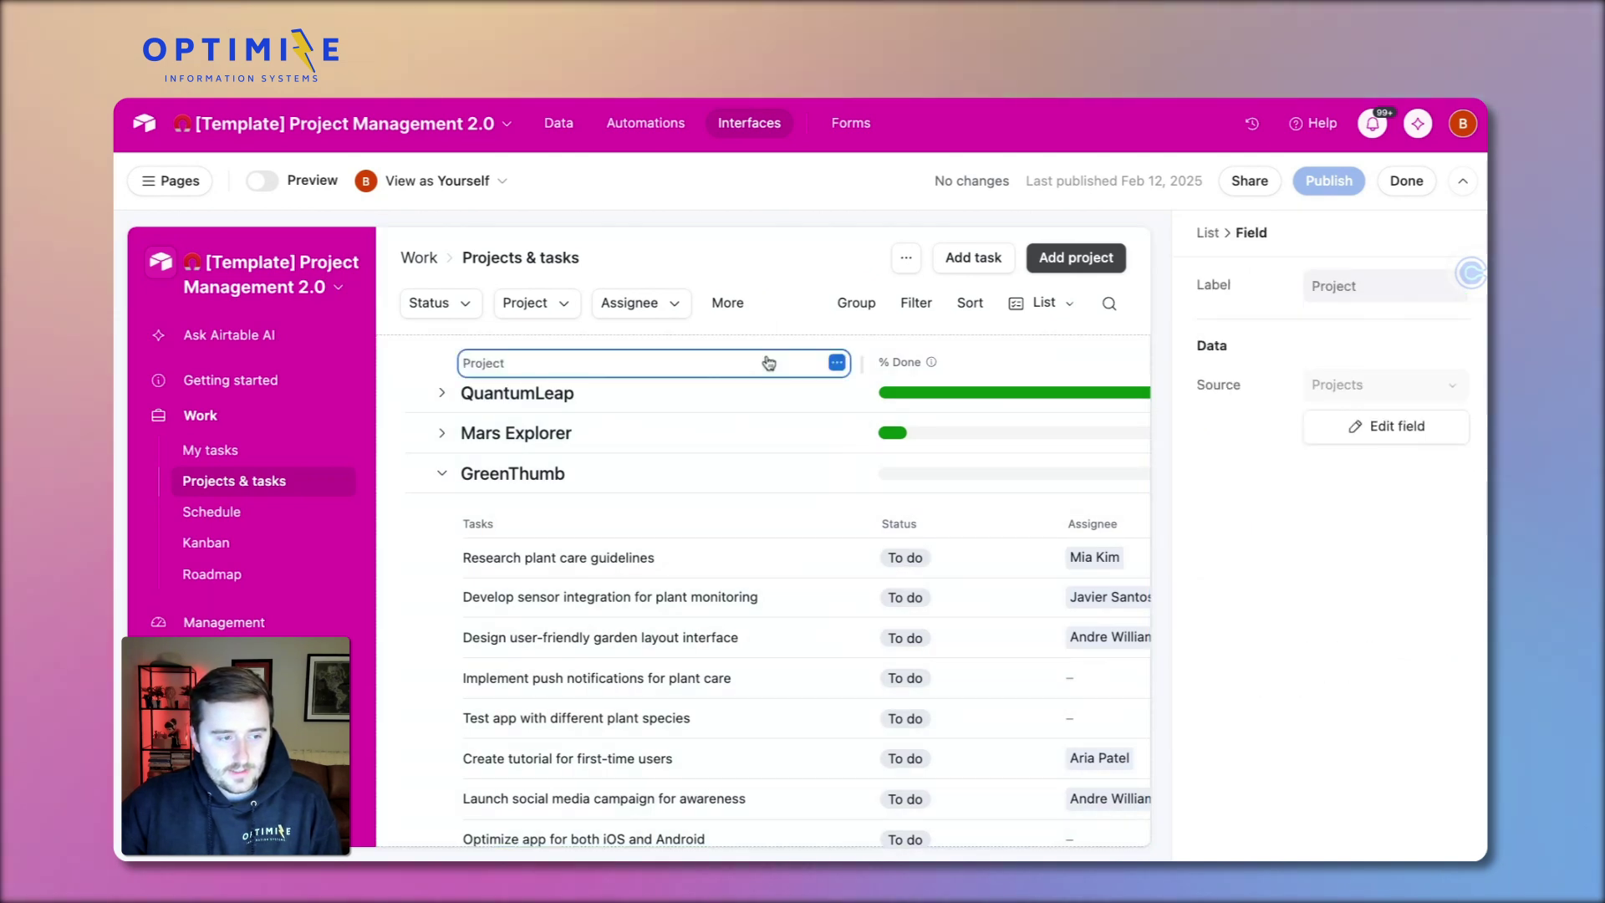
click(894, 350)
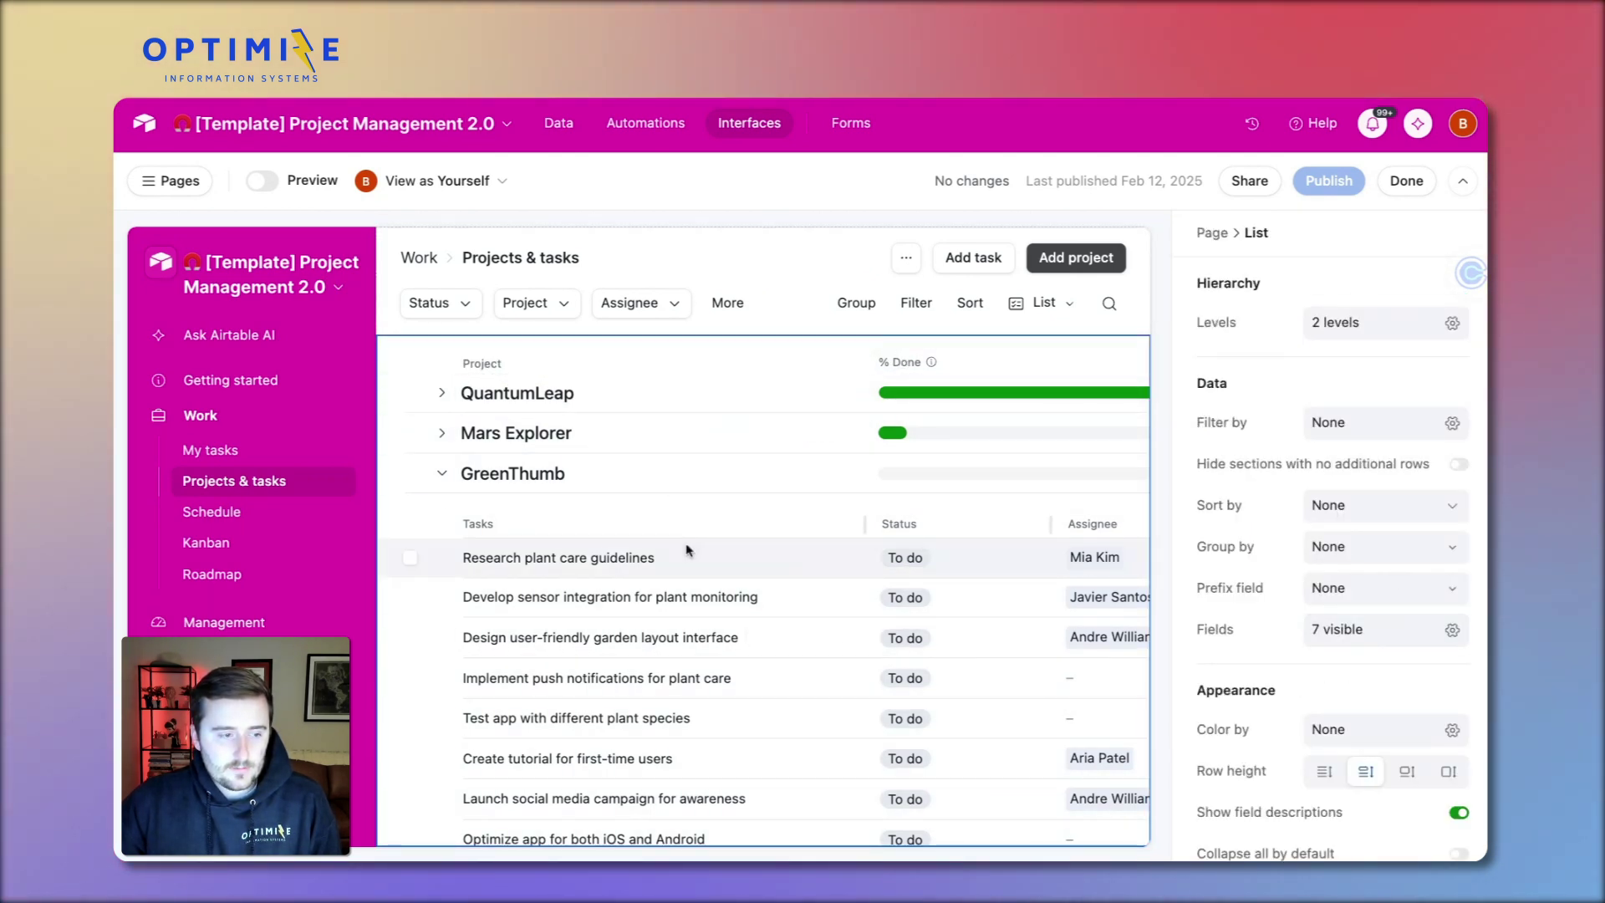
scroll(1400, 795, down, 3)
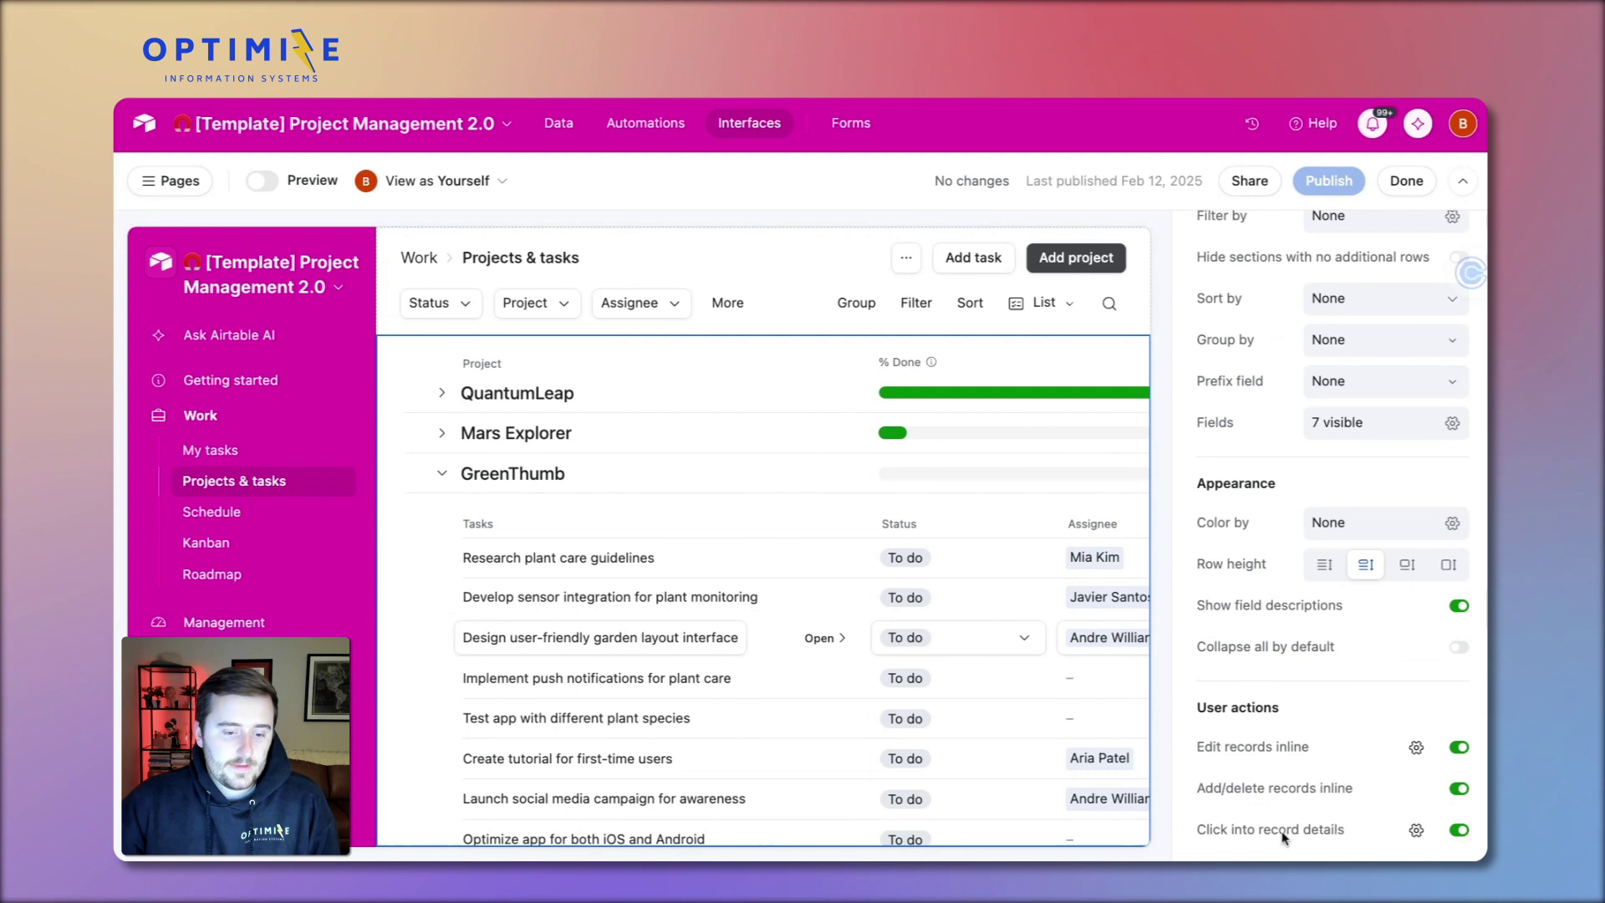
click(1413, 831)
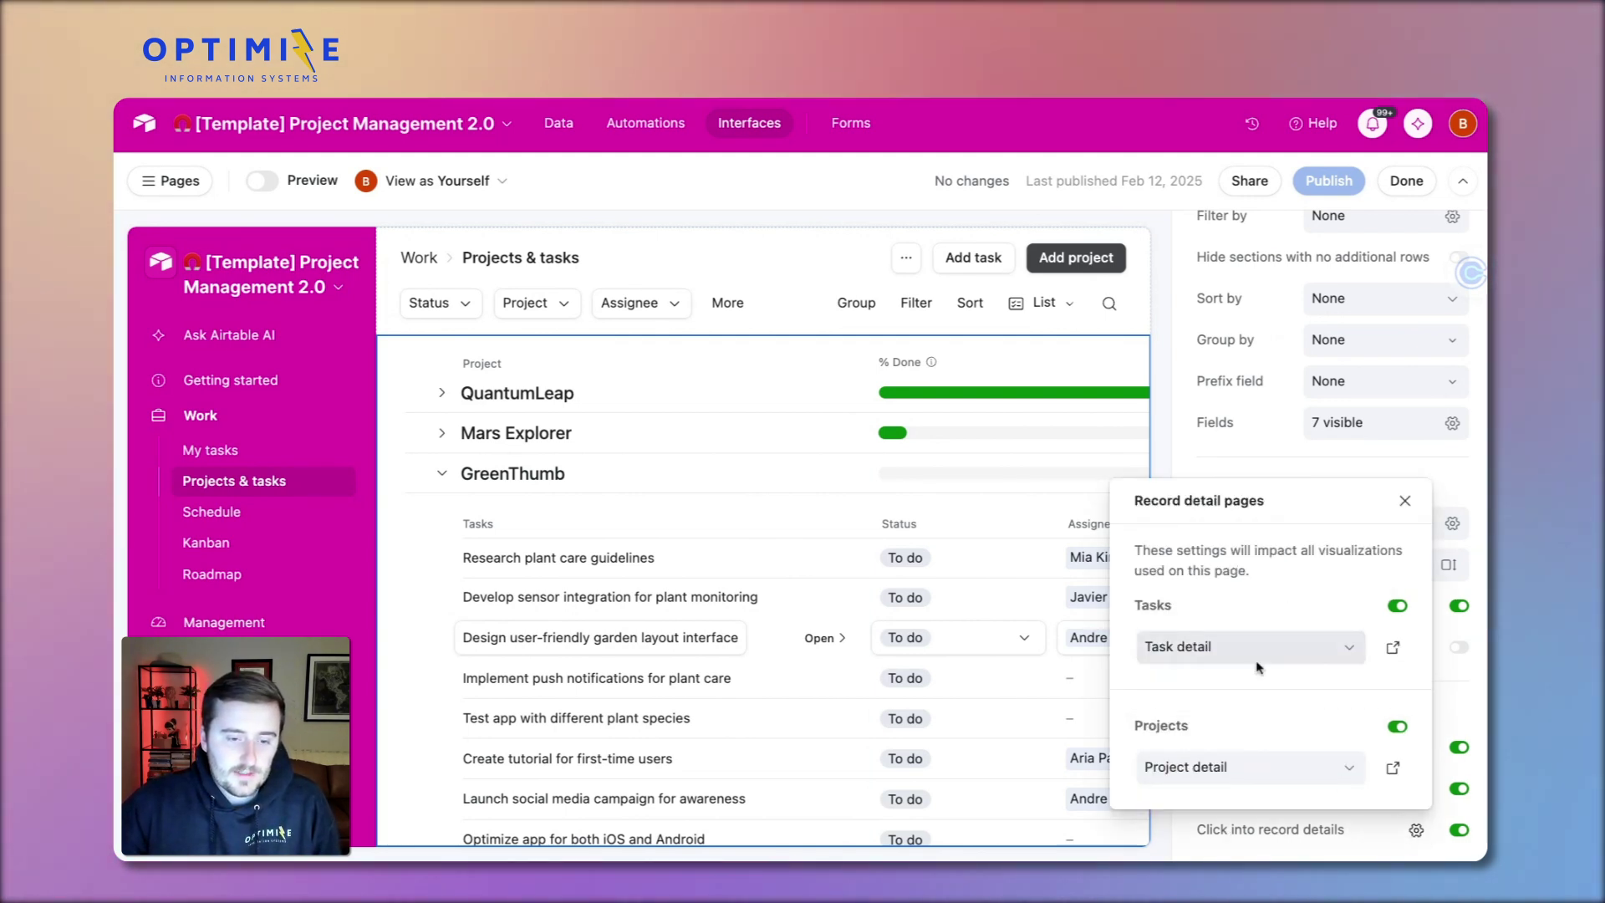
click(1313, 650)
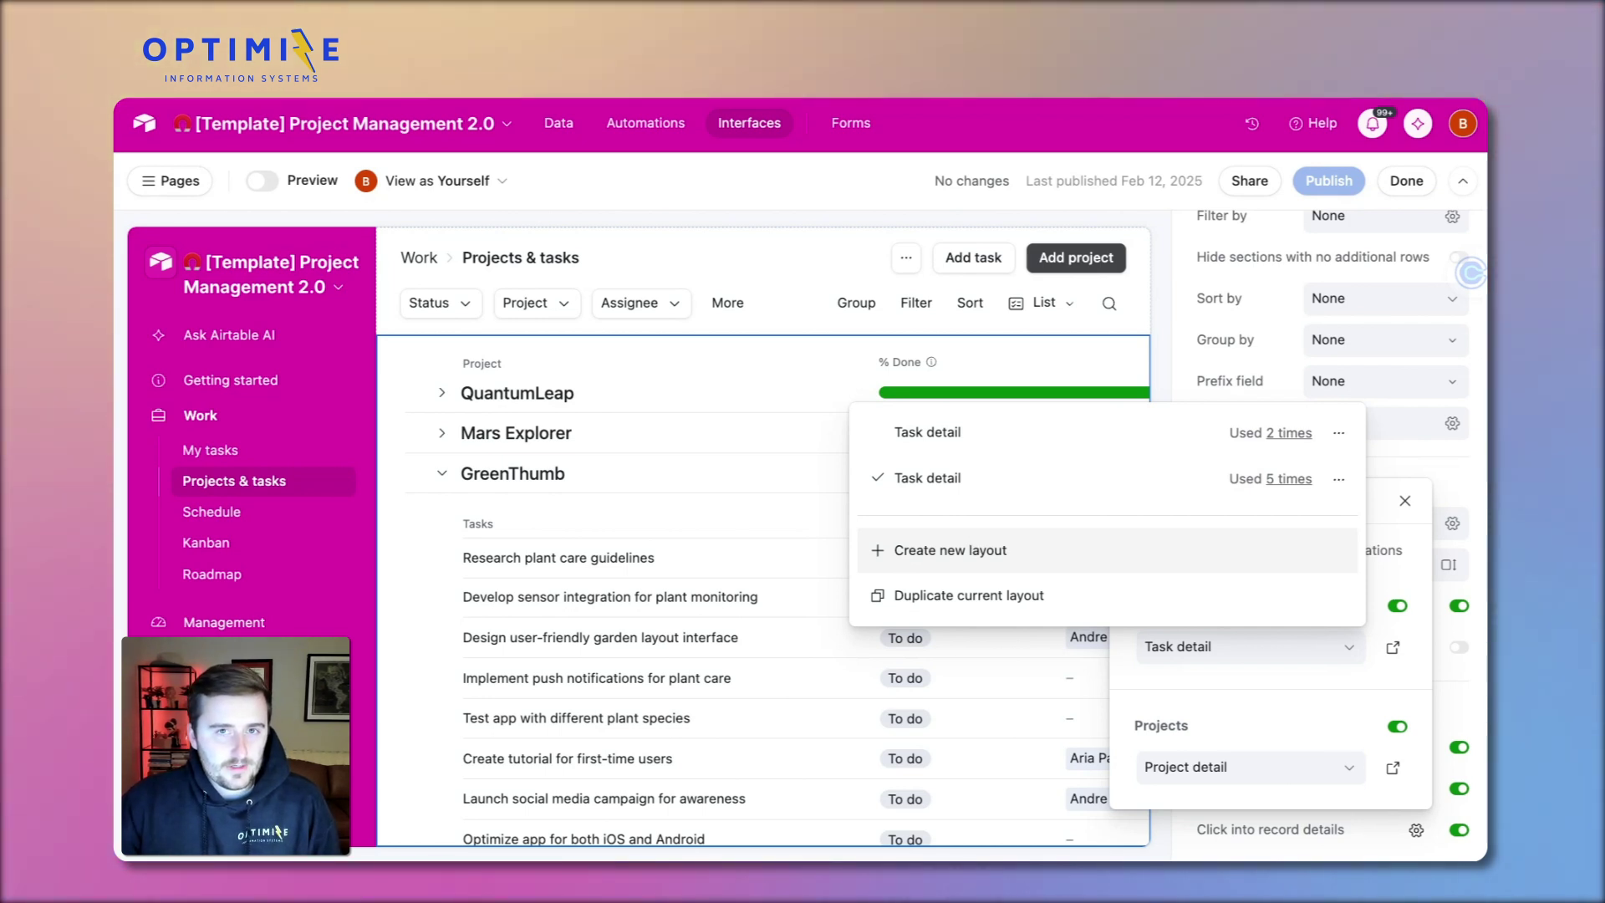
- Open GreenThumb's Project detail page in the editor, check its page name, and select the Tasks element
click(747, 497)
click(800, 474)
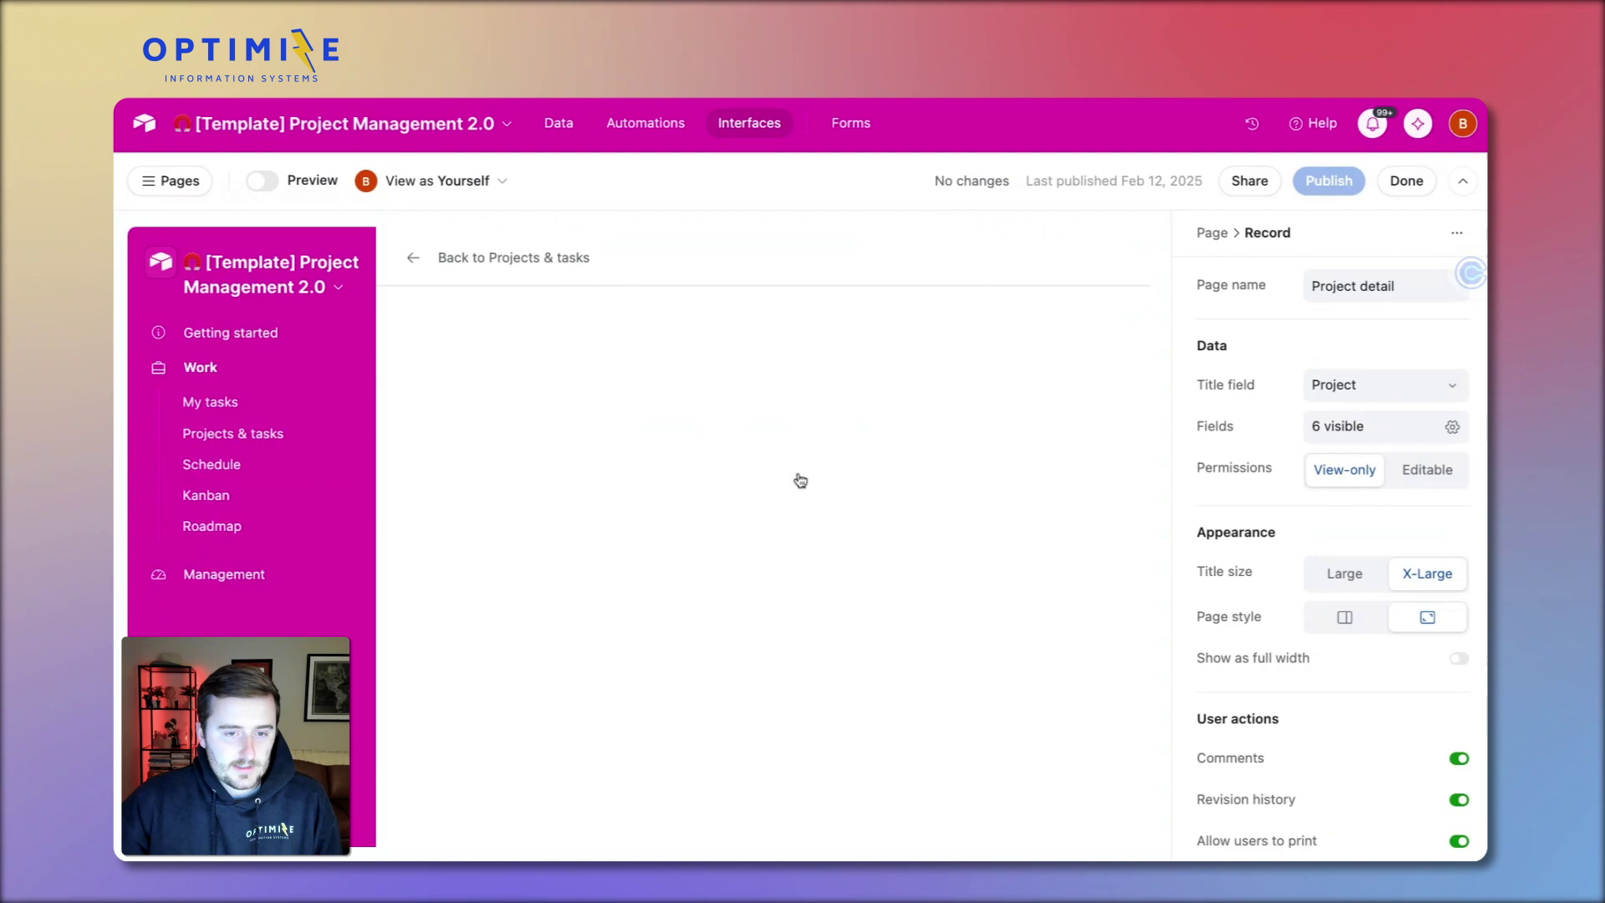
click(1322, 289)
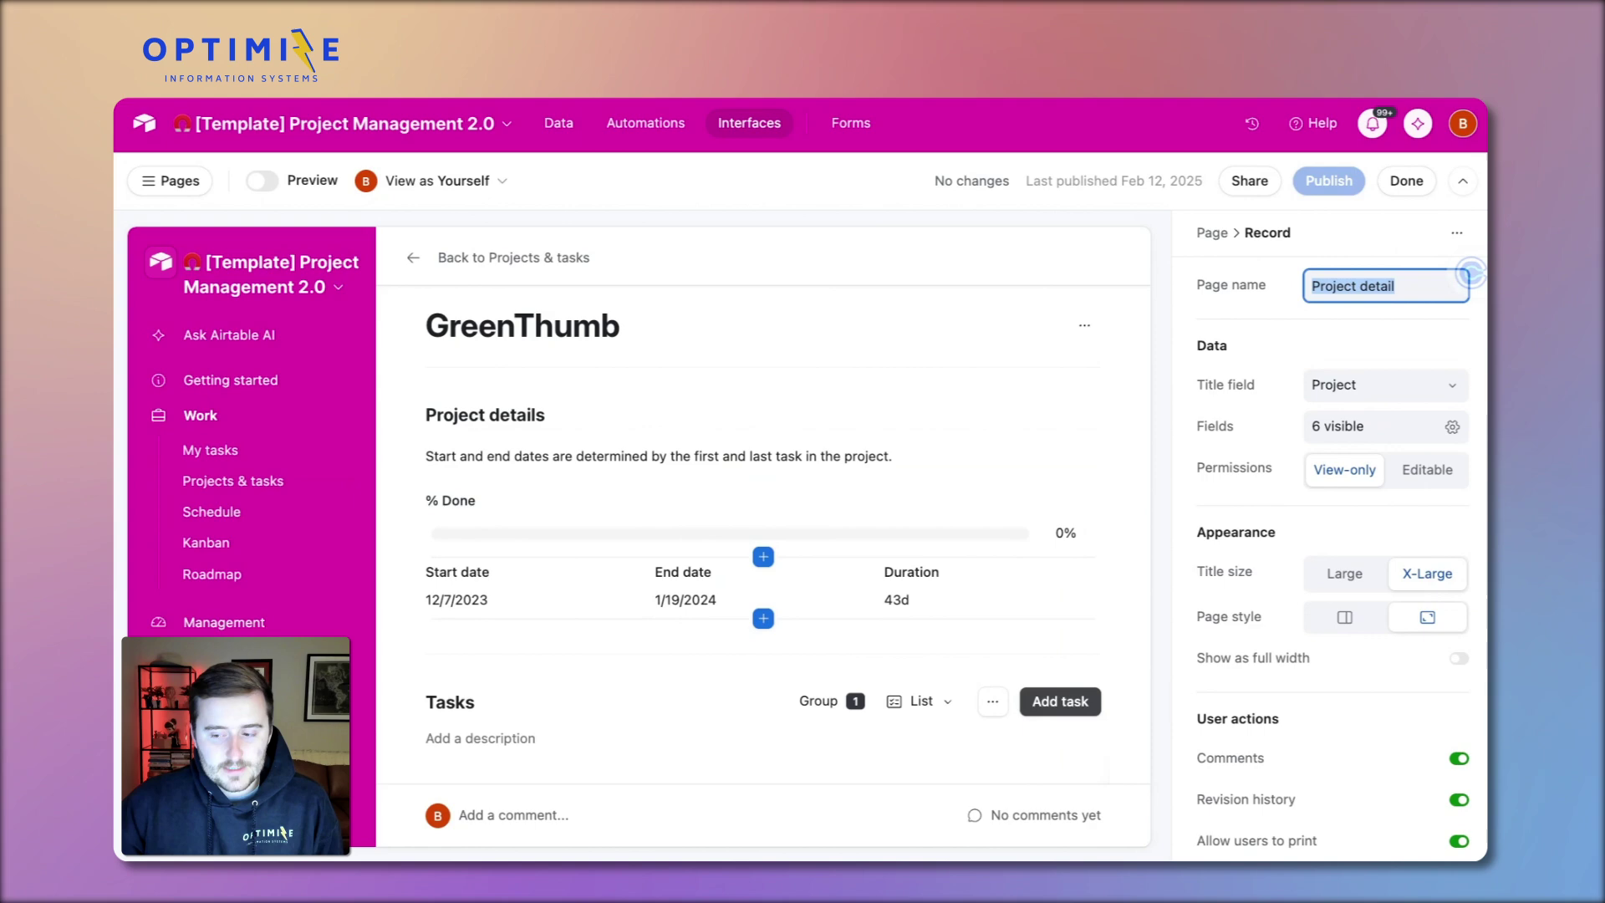
scroll(936, 469, down, 5)
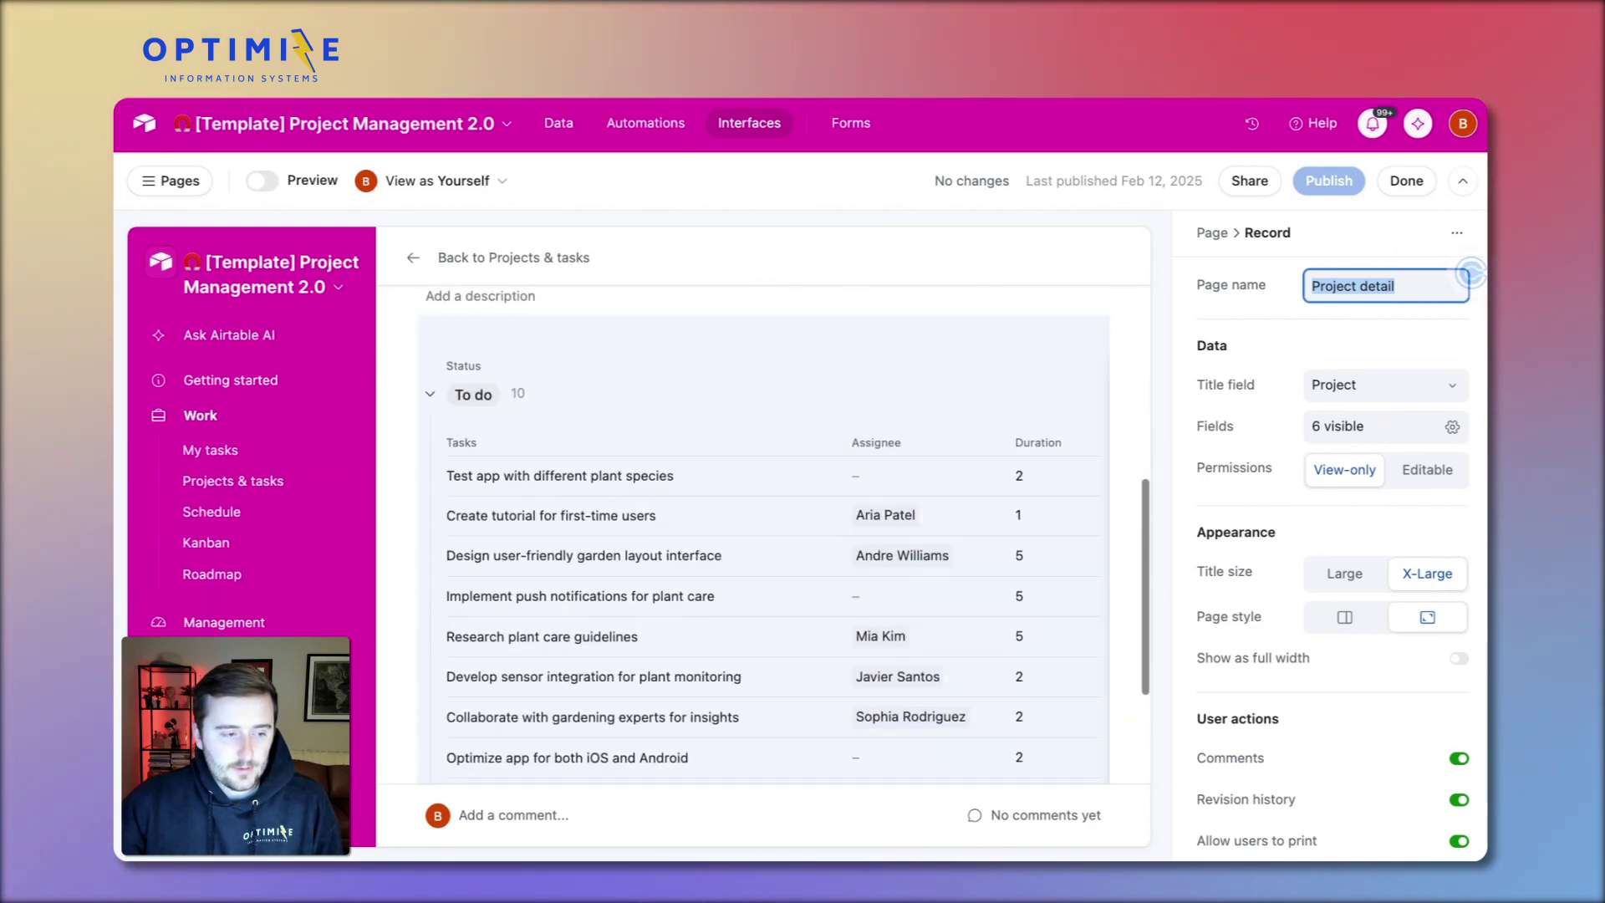
click(933, 410)
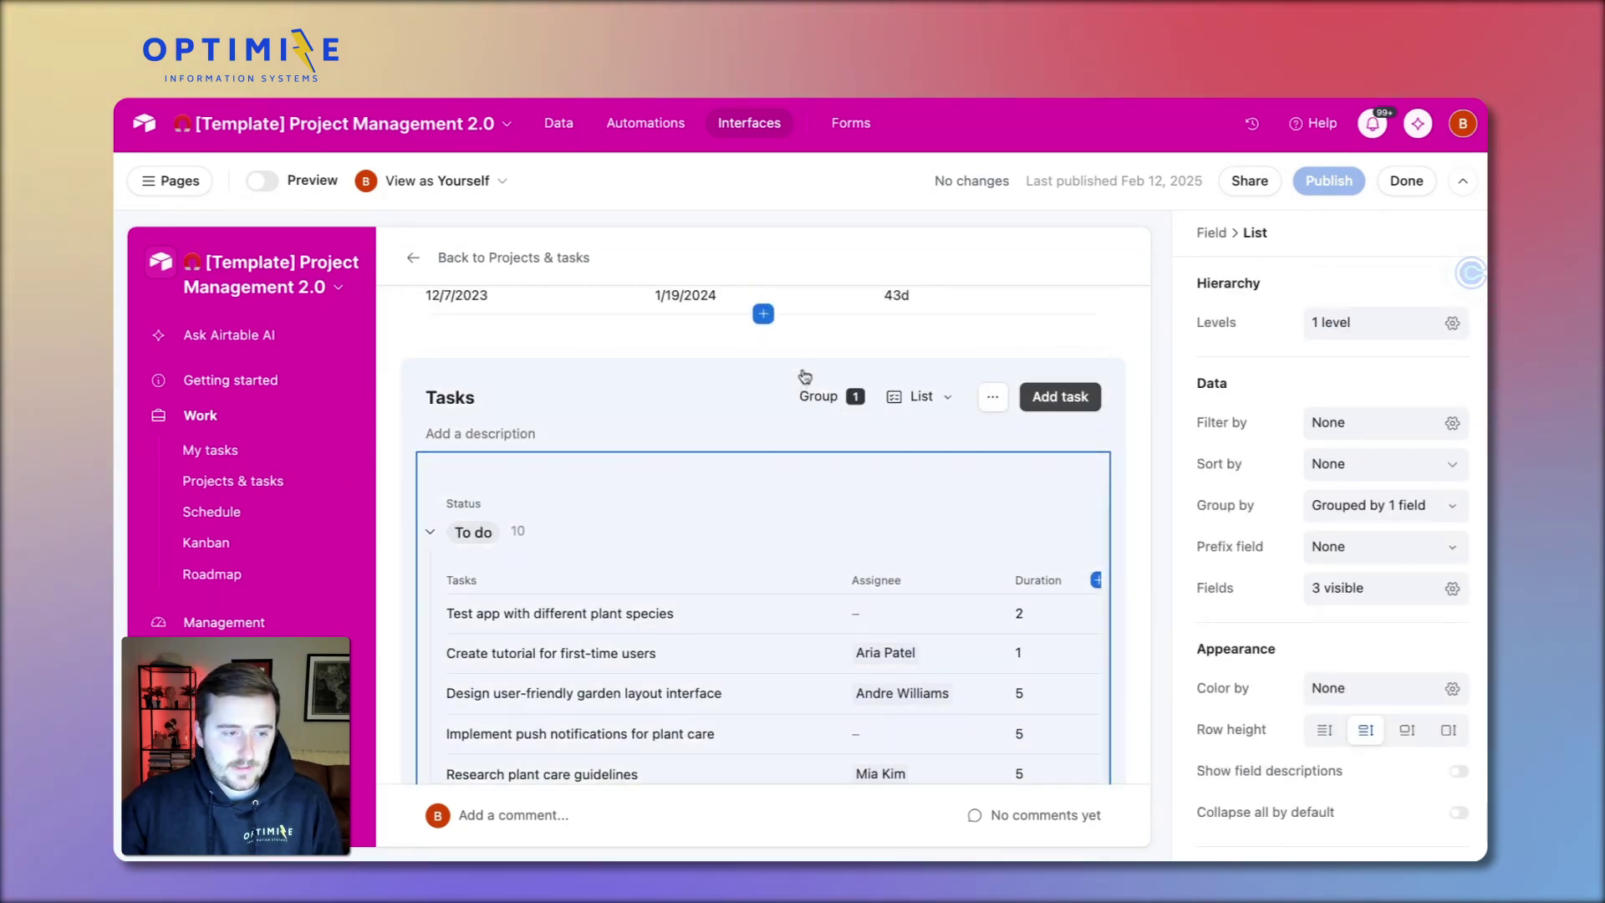
click(799, 370)
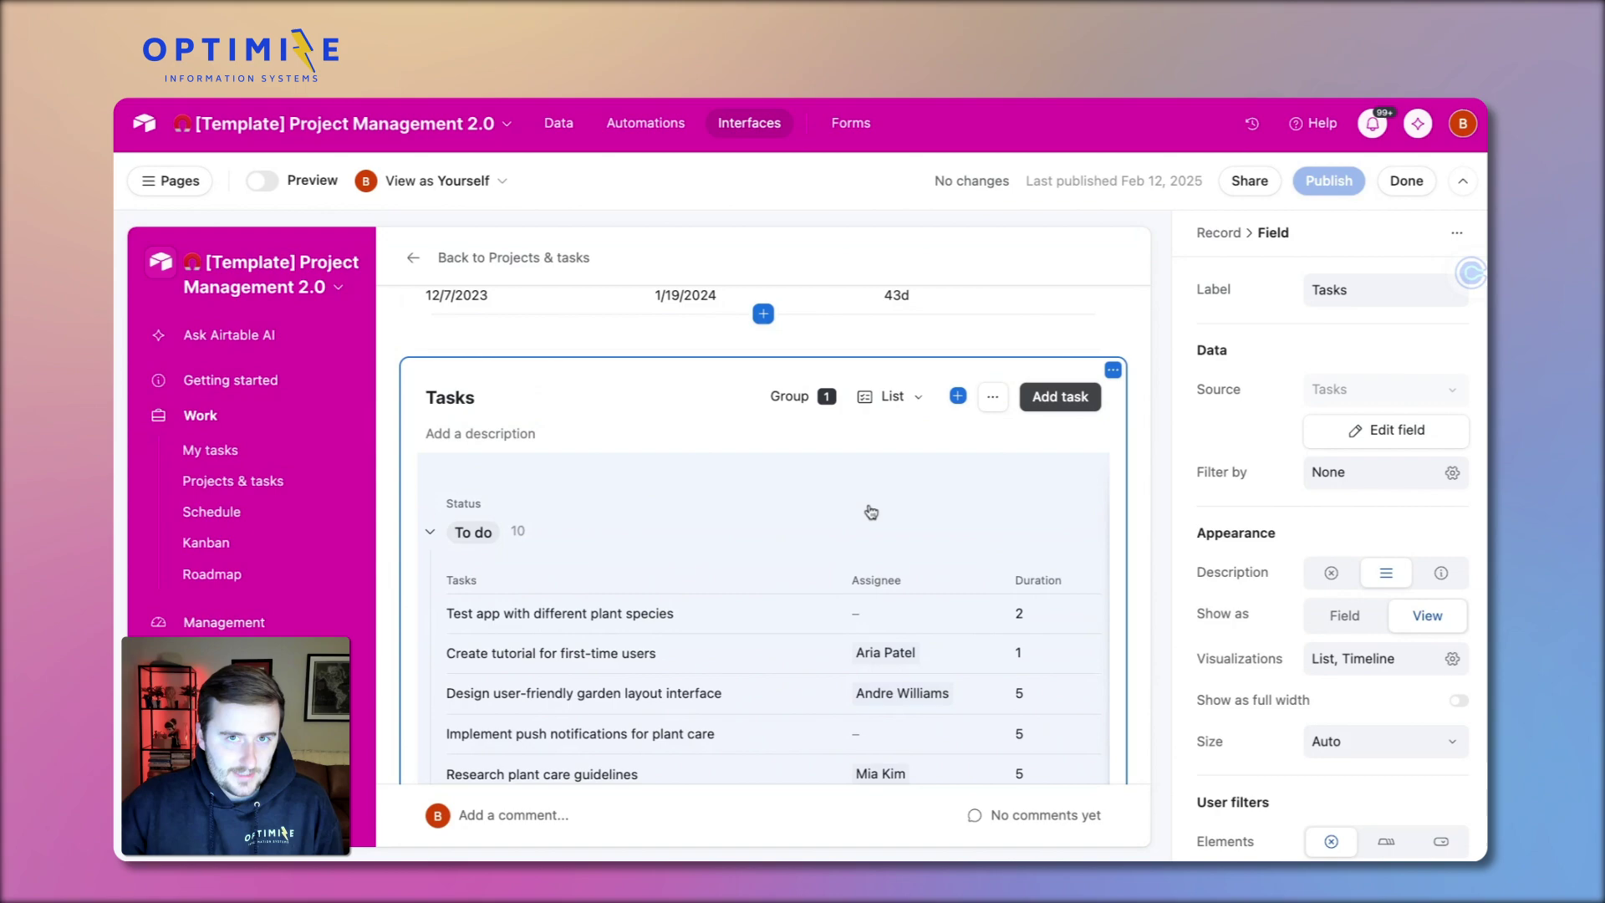
scroll(874, 511, up, 2)
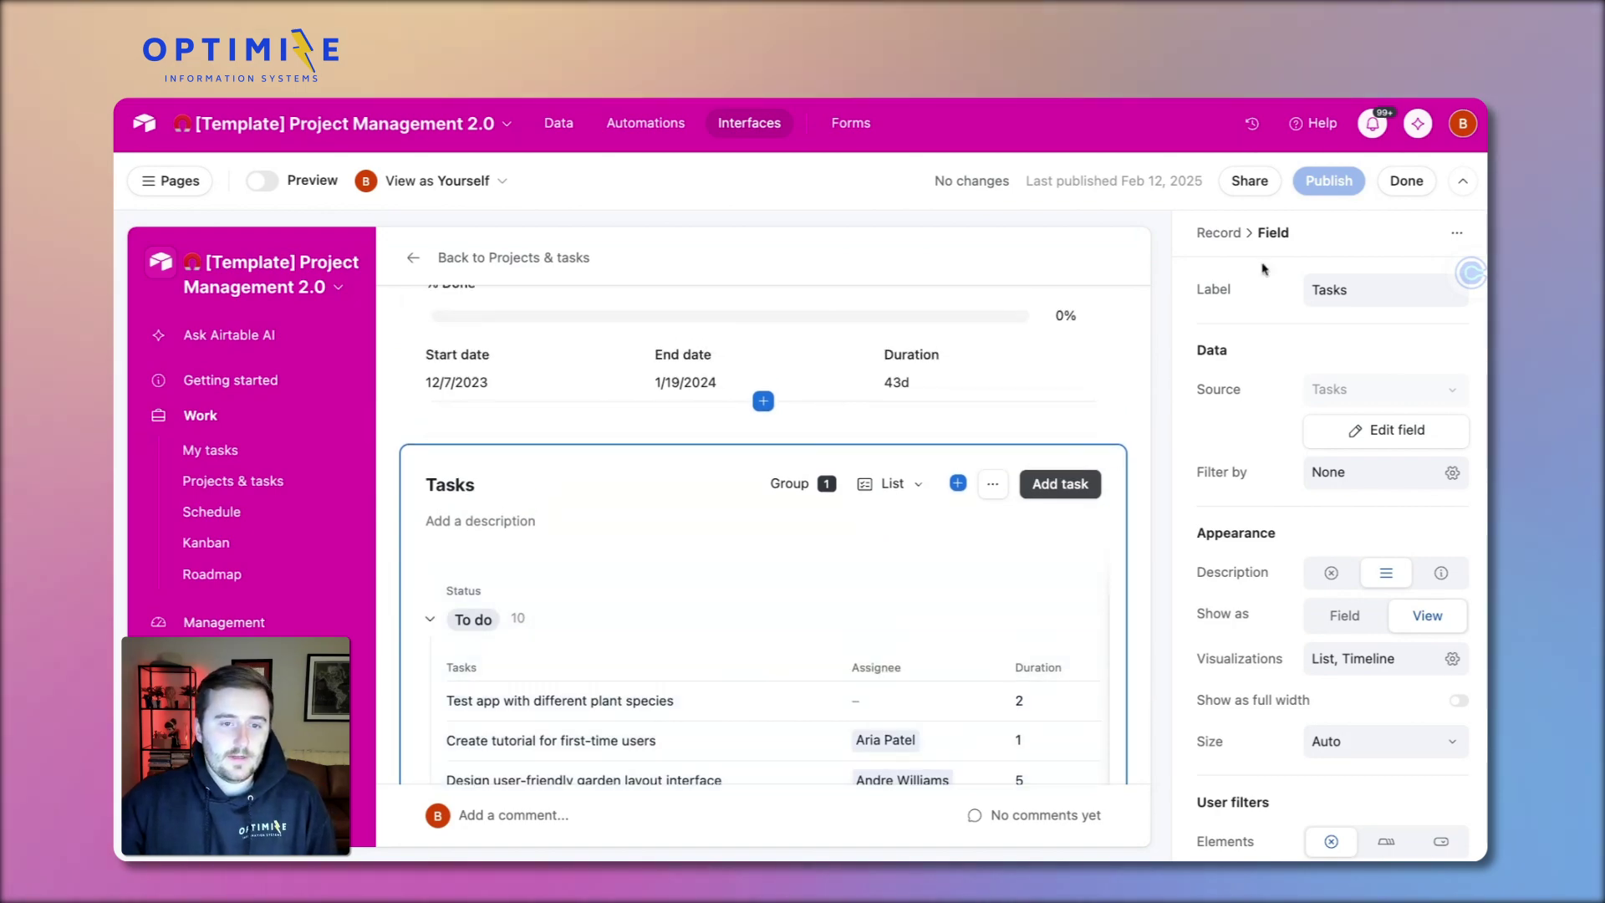